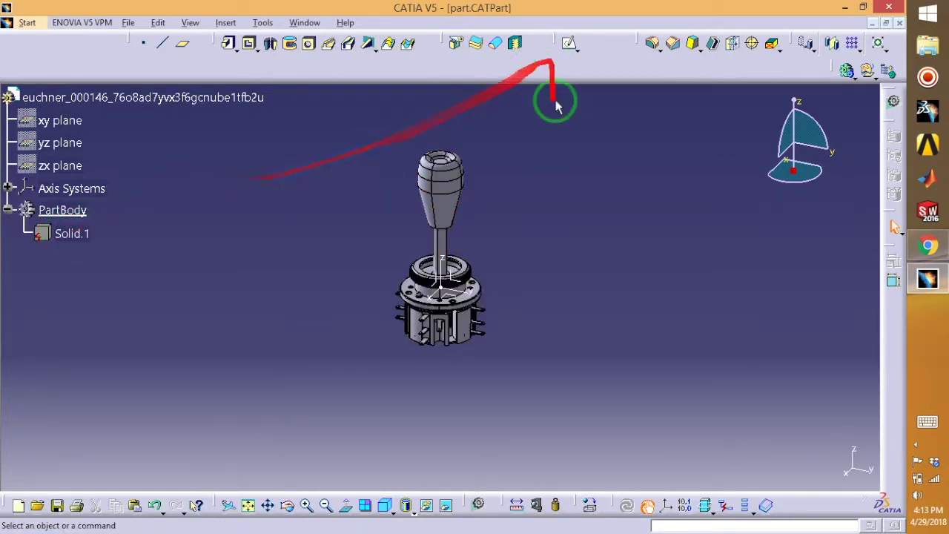
Step: Box-select the whole joystick solid several times, clearing the selection between tries
{"action": "left_click_drag", "start_coordinate": [534, 113], "coordinate": [353, 419]}
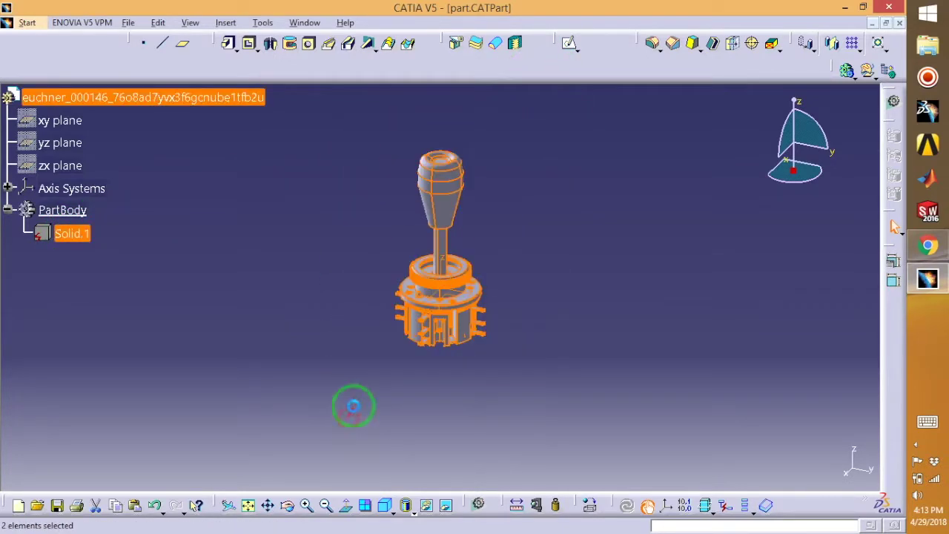
{"action": "left_click", "coordinate": [617, 252]}
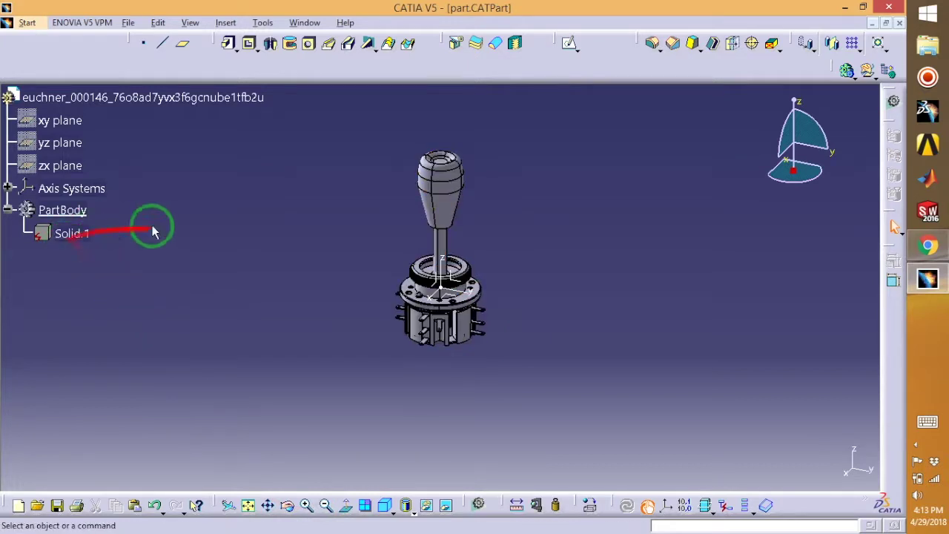
{"action": "left_click_drag", "start_coordinate": [340, 113], "coordinate": [529, 412]}
{"action": "left_click_drag", "start_coordinate": [341, 125], "coordinate": [536, 402]}
{"action": "left_click_drag", "start_coordinate": [330, 124], "coordinate": [555, 415]}
{"action": "left_click", "coordinate": [316, 111]}
{"action": "left_click_drag", "start_coordinate": [315, 111], "coordinate": [571, 413]}
{"action": "left_click", "coordinate": [17, 274]}
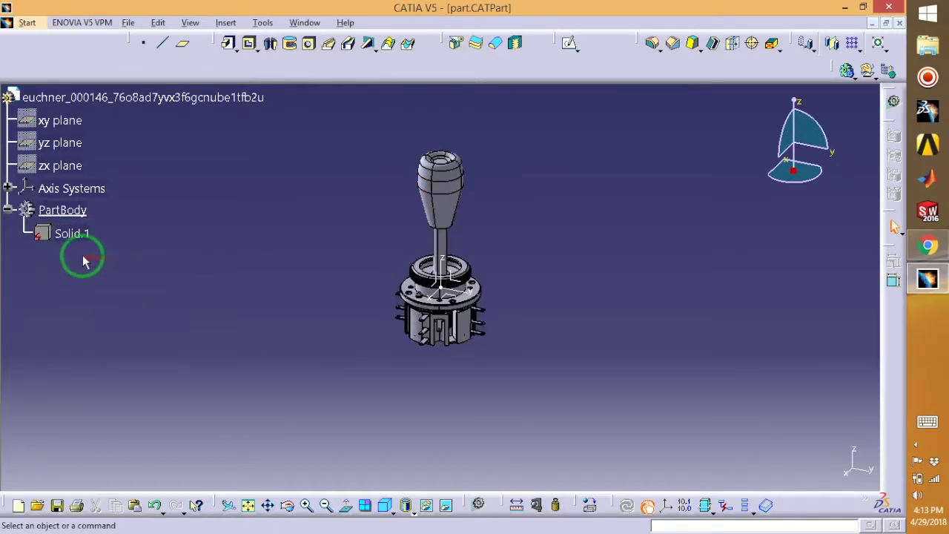
{"action": "left_click_drag", "start_coordinate": [333, 135], "coordinate": [532, 397]}
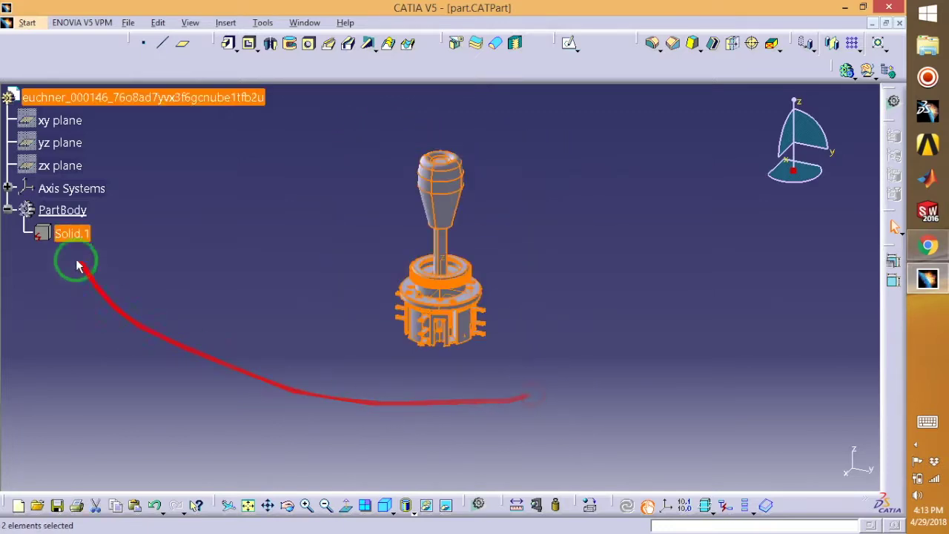
{"action": "left_click", "coordinate": [346, 157]}
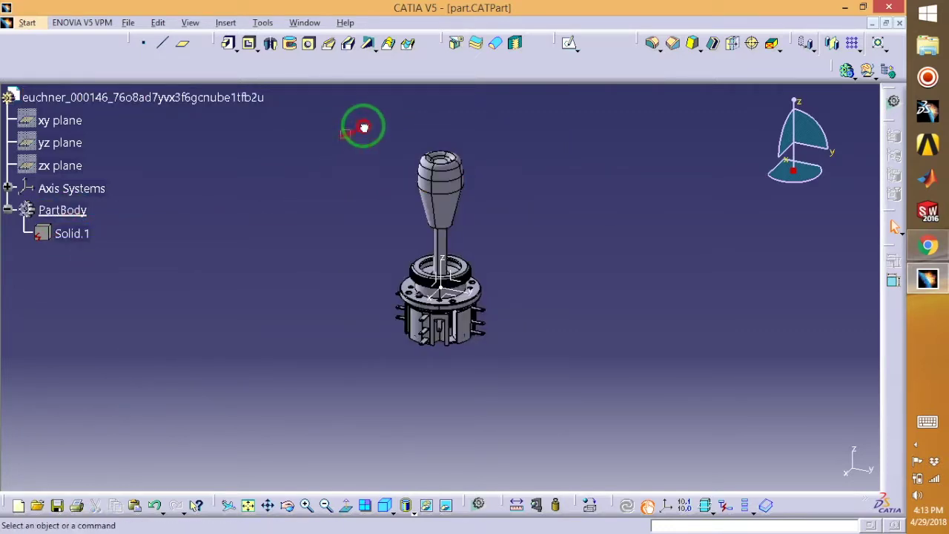
Step: Select the joystick with Solid.1 again, then orbit the view to lay it on its side
{"action": "left_click_drag", "start_coordinate": [363, 128], "coordinate": [523, 367]}
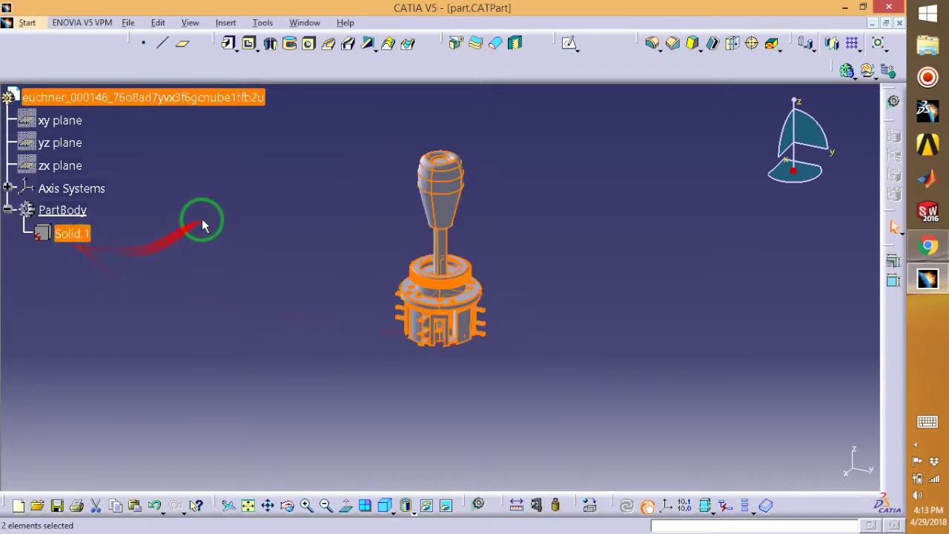
{"action": "left_click", "coordinate": [302, 127]}
{"action": "left_click_drag", "start_coordinate": [309, 112], "coordinate": [530, 401]}
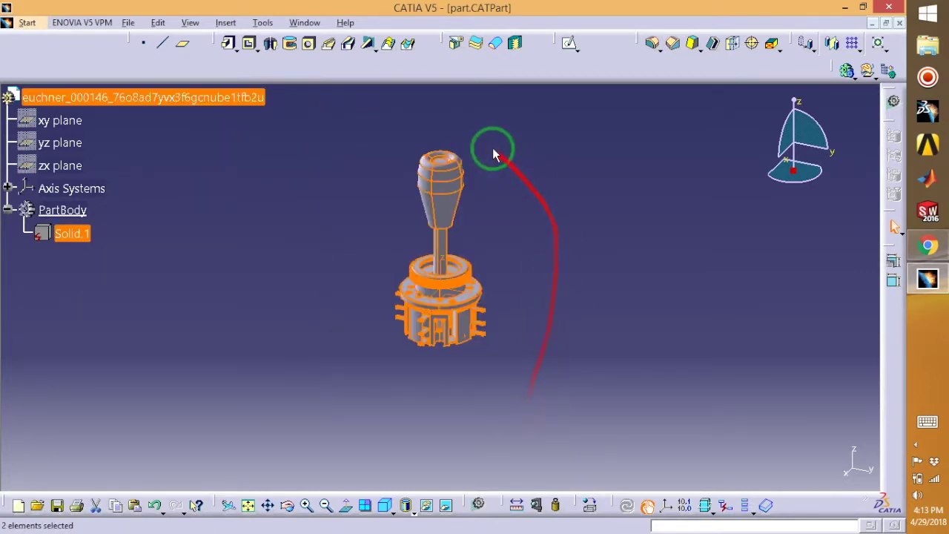
{"action": "left_click_drag", "start_coordinate": [347, 127], "coordinate": [524, 396]}
{"action": "left_click", "coordinate": [568, 255]}
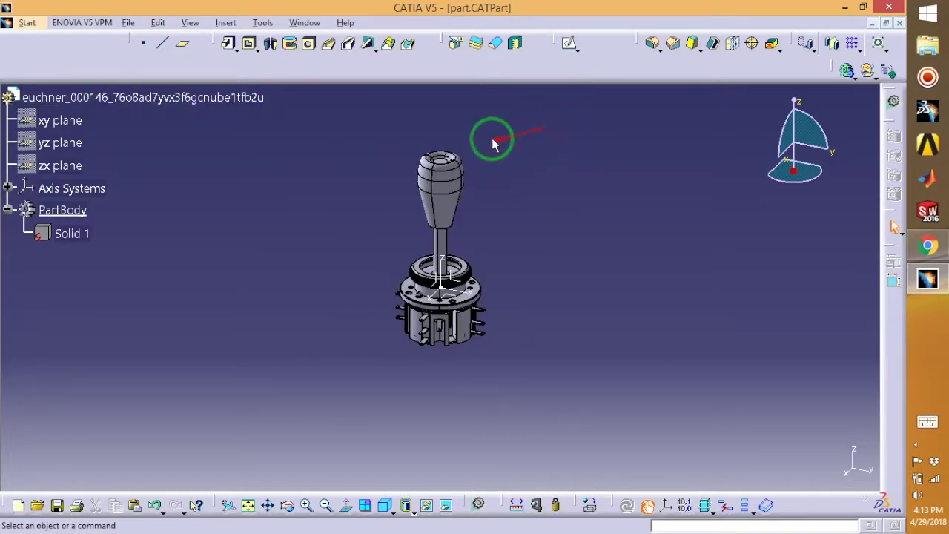
{"action": "left_click_drag", "start_coordinate": [362, 122], "coordinate": [515, 385]}
{"action": "left_click", "coordinate": [582, 200]}
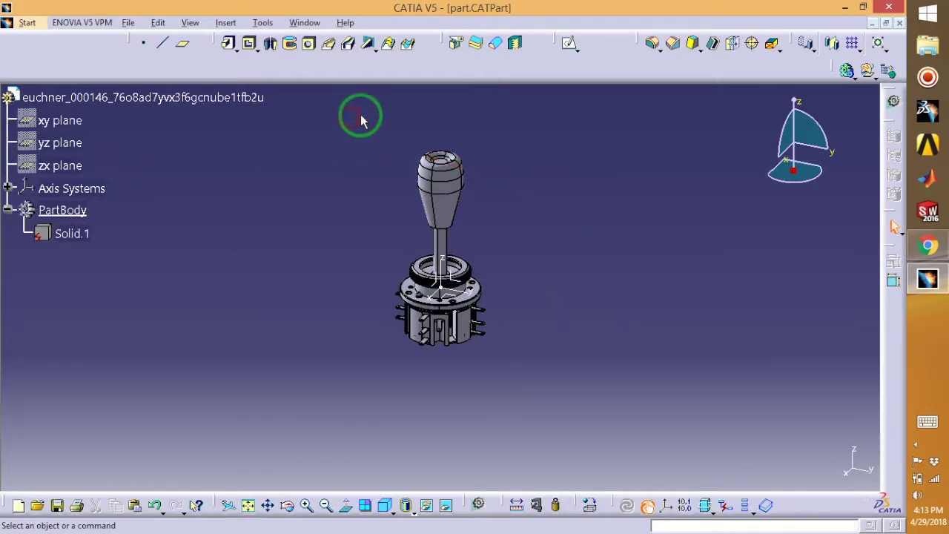
{"action": "left_click_drag", "start_coordinate": [351, 117], "coordinate": [534, 385]}
{"action": "left_click", "coordinate": [527, 249]}
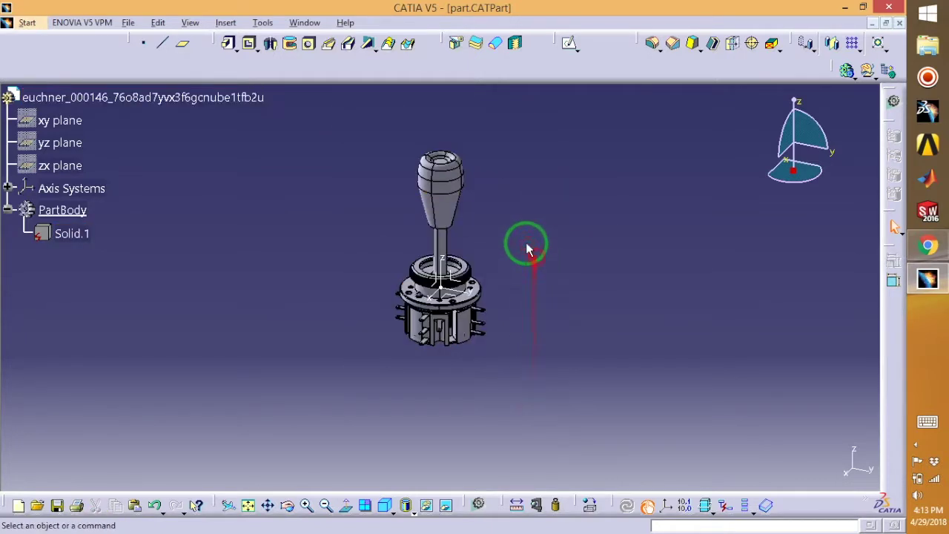
{"action": "left_click_drag", "start_coordinate": [358, 121], "coordinate": [527, 399]}
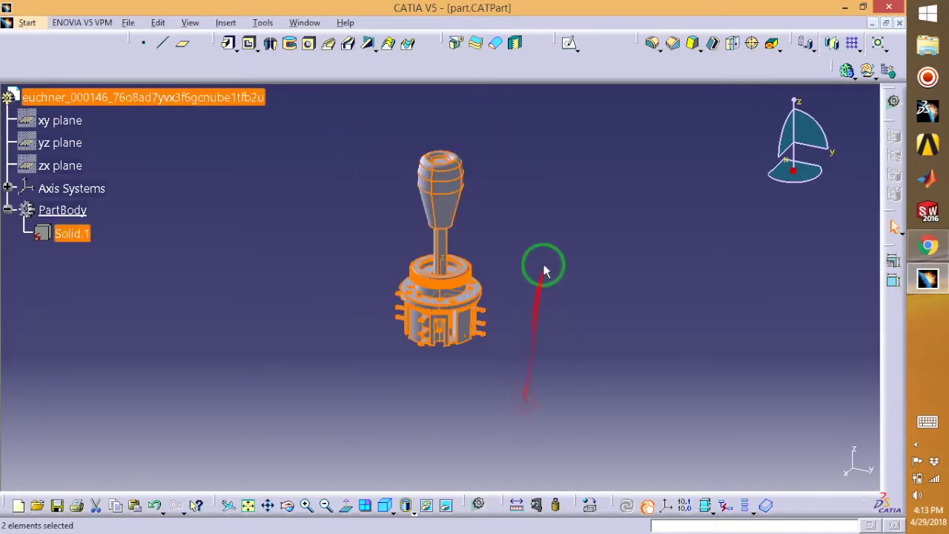
{"action": "middle_click_drag", "start_coordinate": [527, 155], "coordinate": [384, 178]}
Step: Zoom out to the full joystick, box-select it a few times, and leave nothing selected
{"action": "left_click", "coordinate": [402, 196]}
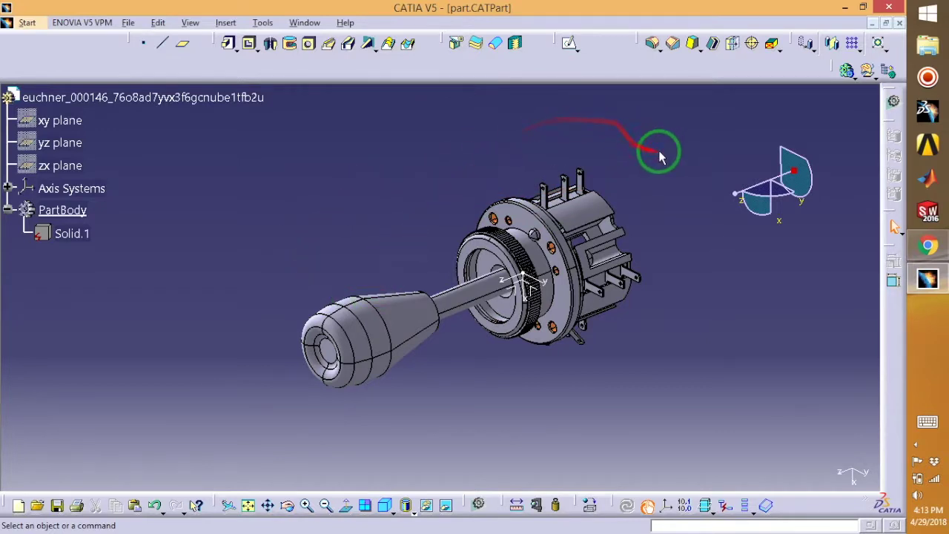
{"action": "left_click_drag", "start_coordinate": [676, 146], "coordinate": [276, 441]}
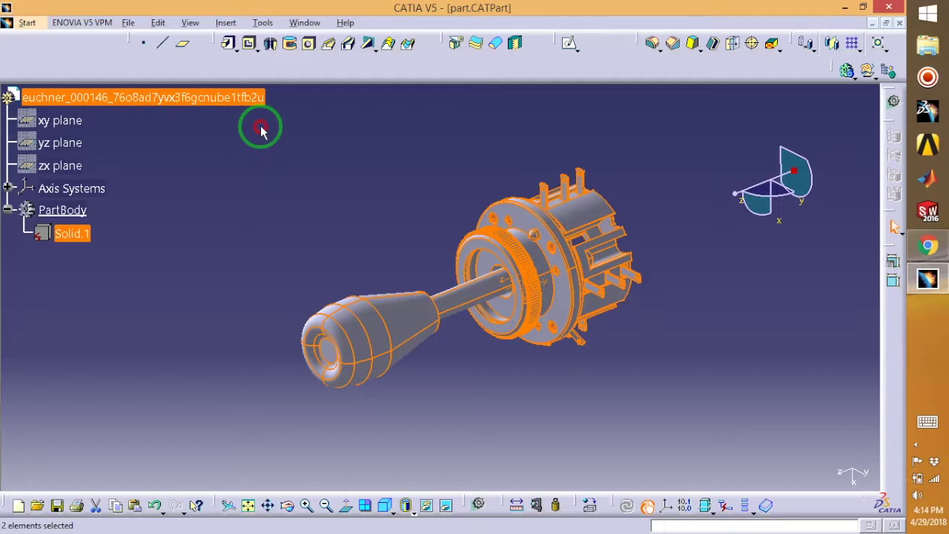
{"action": "left_click_drag", "start_coordinate": [261, 130], "coordinate": [659, 414]}
{"action": "left_click", "coordinate": [700, 324]}
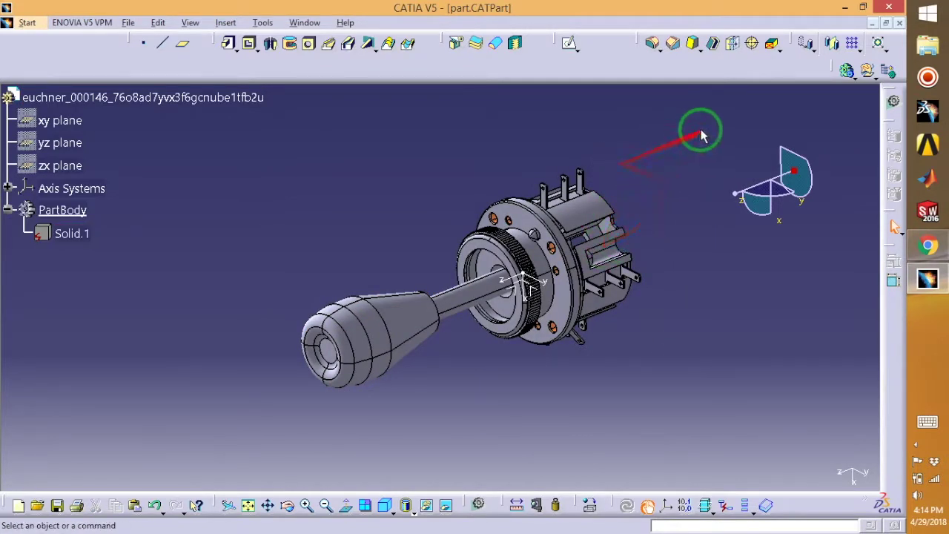
{"action": "left_click_drag", "start_coordinate": [698, 130], "coordinate": [260, 448]}
{"action": "left_click", "coordinate": [334, 167]}
{"action": "left_click_drag", "start_coordinate": [257, 129], "coordinate": [682, 444]}
{"action": "left_click", "coordinate": [682, 412]}
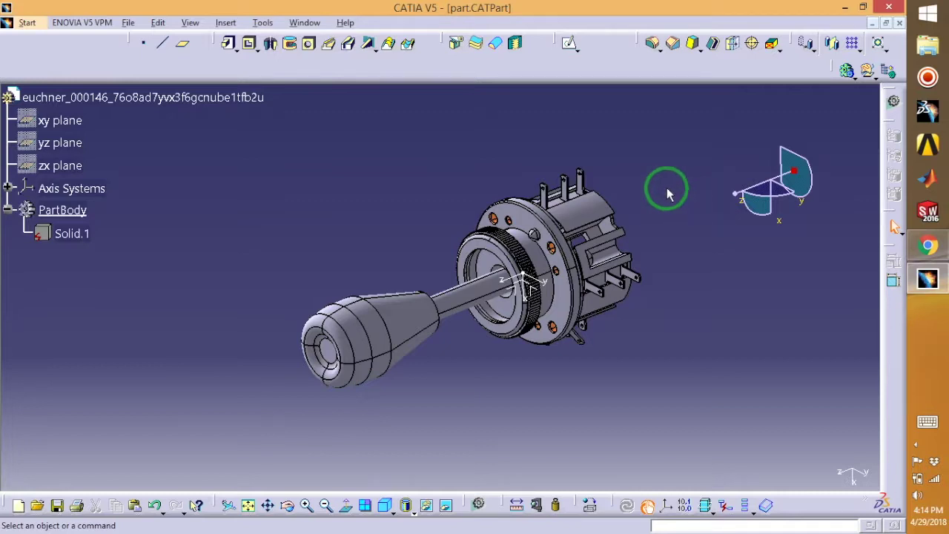
{"action": "left_click_drag", "start_coordinate": [686, 171], "coordinate": [245, 425]}
{"action": "left_click", "coordinate": [352, 191]}
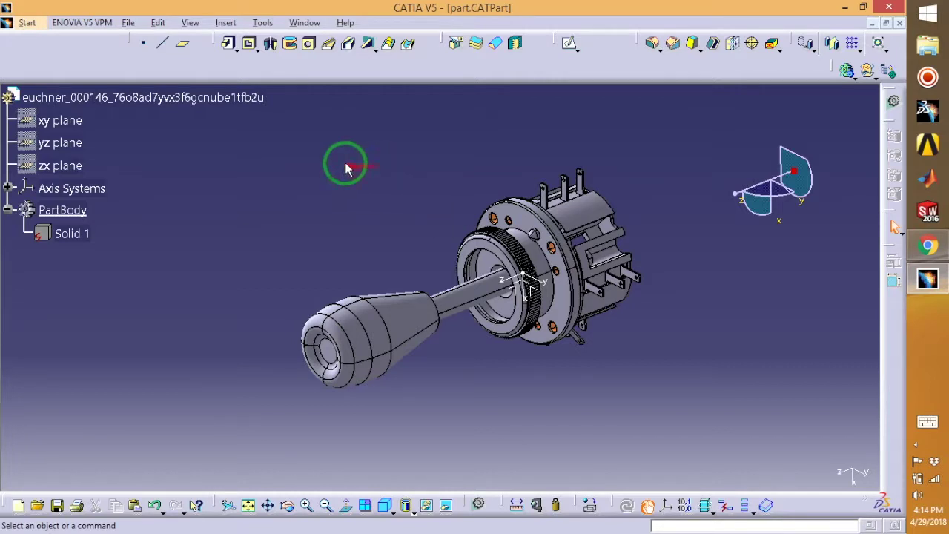
Step: Open Tools > Options and display the General category's Shareable Products licensing settings
{"action": "left_click", "coordinate": [264, 22]}
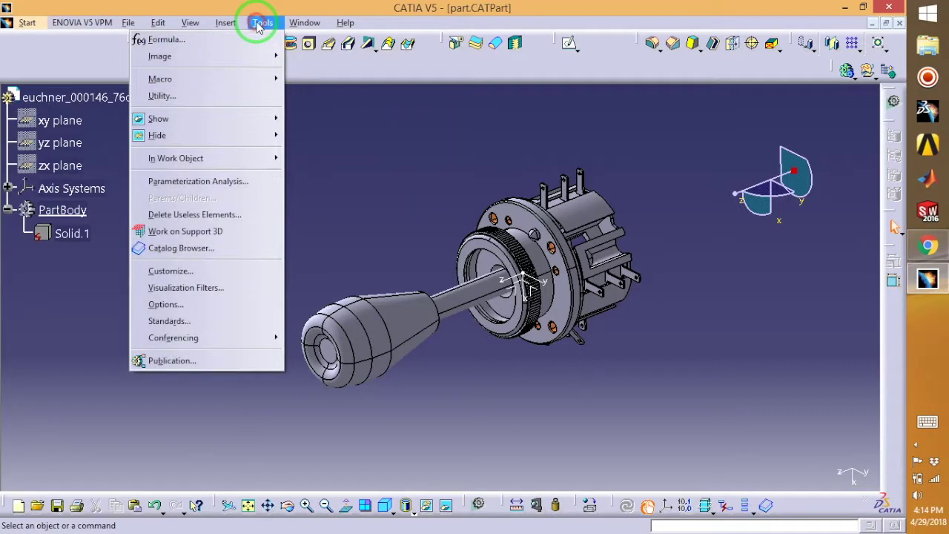
{"action": "left_click", "coordinate": [245, 302]}
{"action": "left_click", "coordinate": [226, 210]}
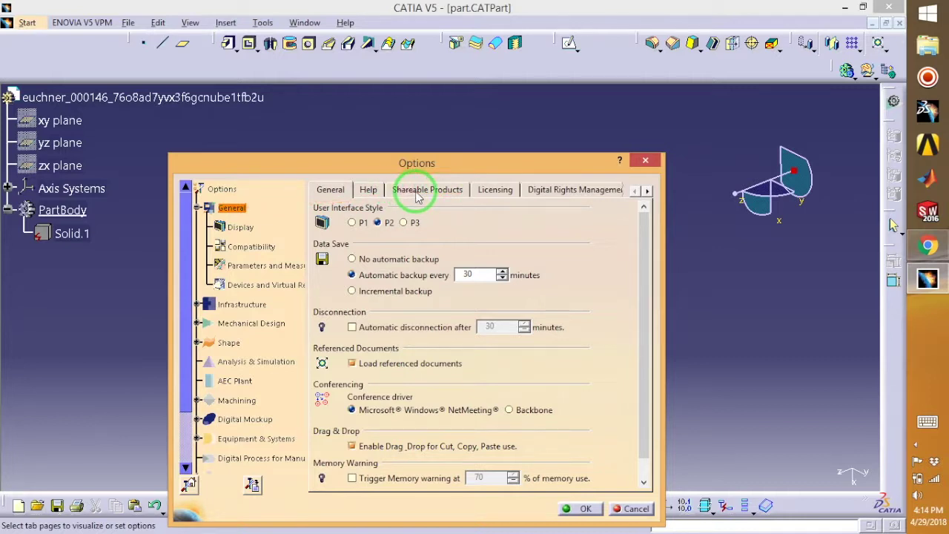
{"action": "left_click", "coordinate": [423, 191]}
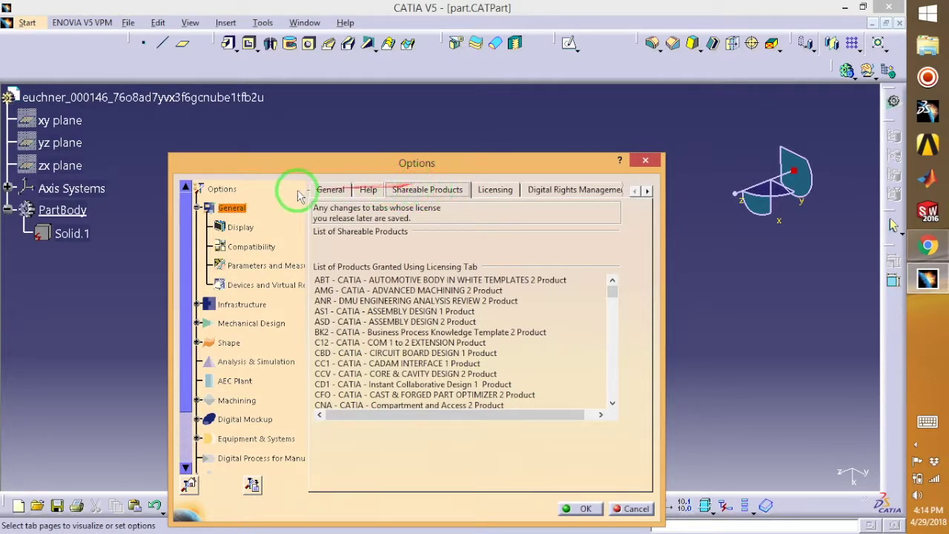
{"action": "left_click", "coordinate": [486, 190]}
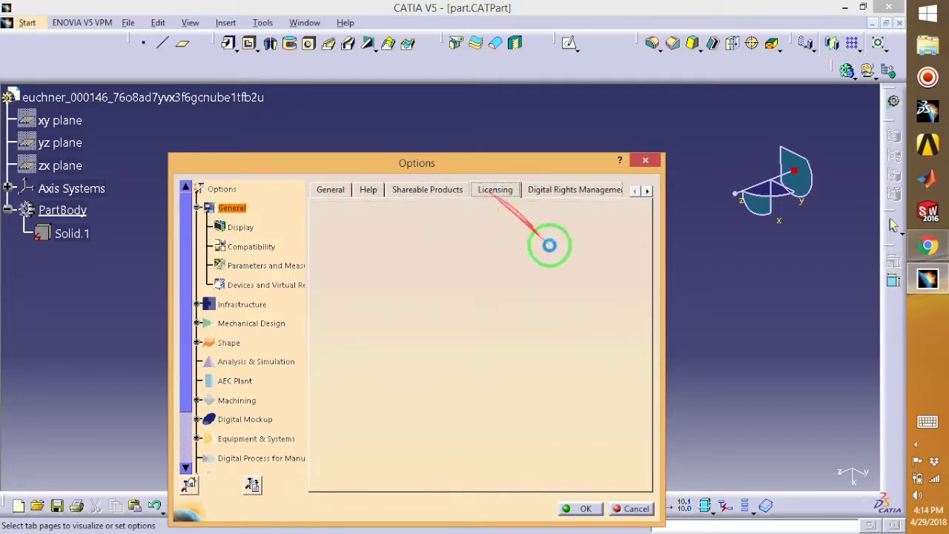
Step: Enable FRI - CATIA - Part Design Features Recognition 1 Product and confirm the options with OK
{"action": "left_click_drag", "start_coordinate": [655, 261], "coordinate": [471, 318]}
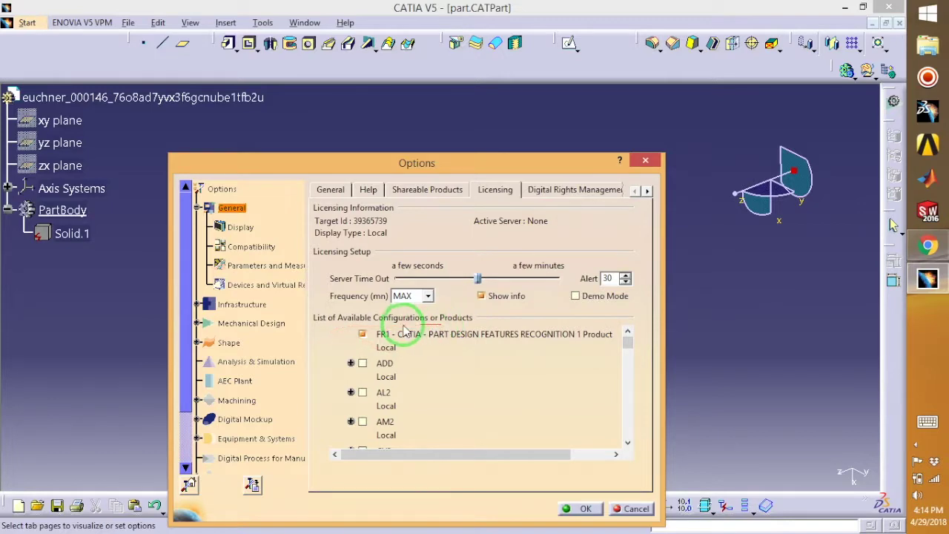
{"action": "mouse_move", "coordinate": [626, 341]}
{"action": "left_mouse_down"}
{"action": "mouse_move", "coordinate": [632, 403]}
{"action": "mouse_move", "coordinate": [628, 334]}
{"action": "left_mouse_up"}
{"action": "left_click", "coordinate": [362, 334]}
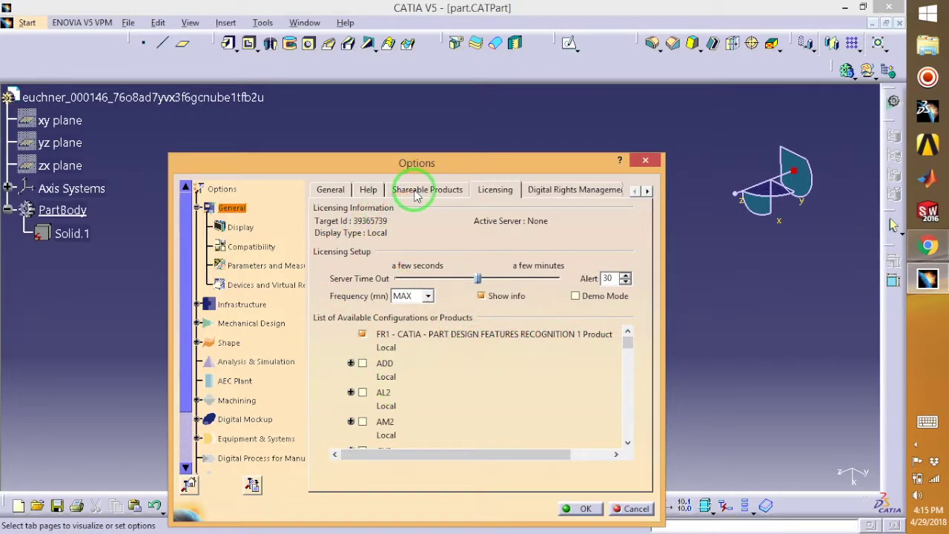
{"action": "left_click", "coordinate": [417, 191]}
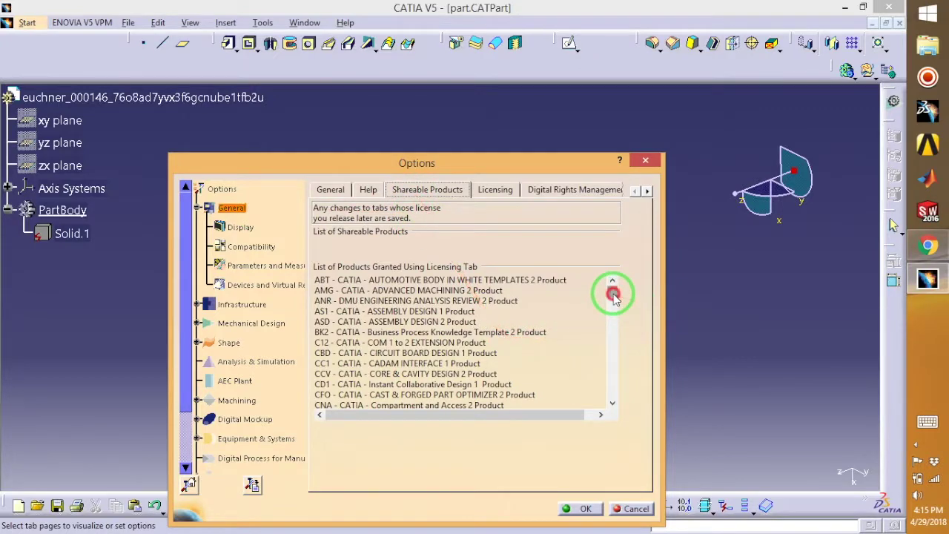
{"action": "left_click_drag", "start_coordinate": [616, 296], "coordinate": [617, 325]}
{"action": "left_click", "coordinate": [338, 356]}
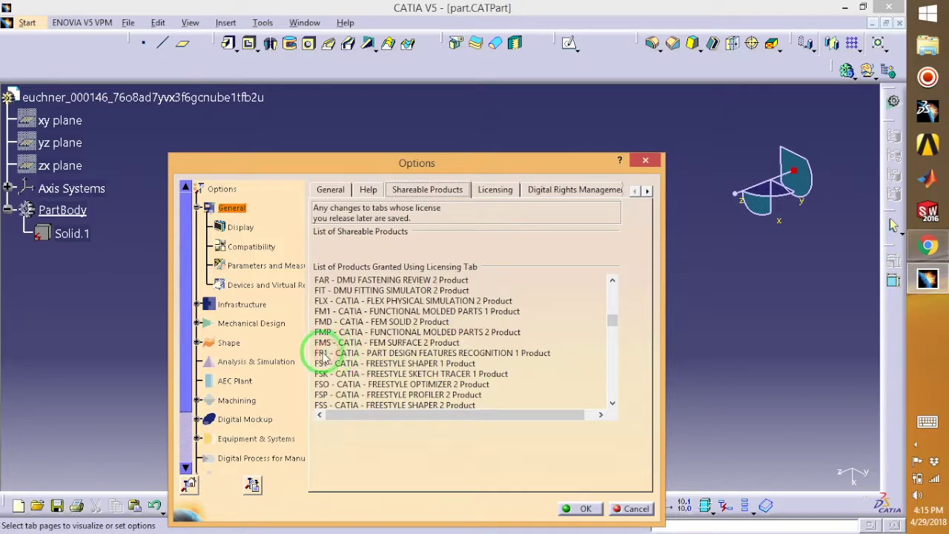
{"action": "left_click", "coordinate": [586, 511]}
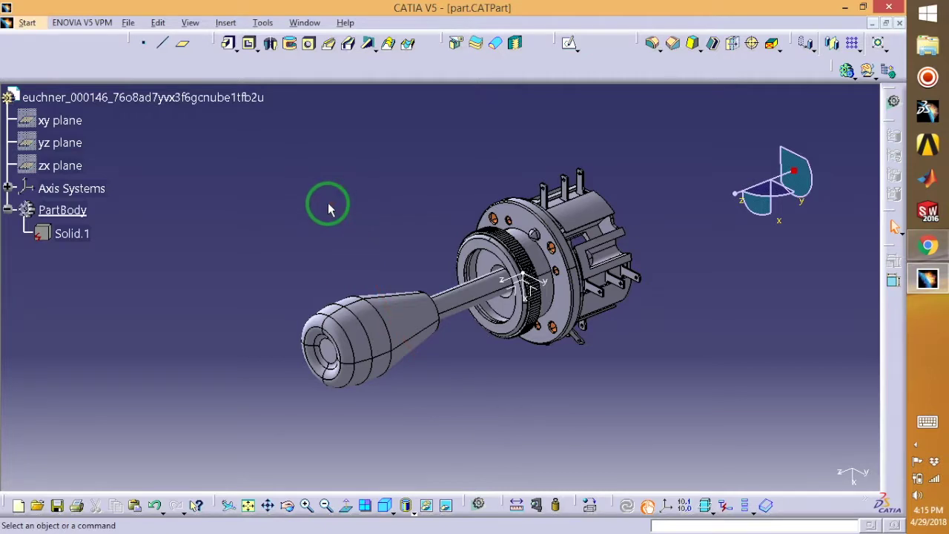
Step: Define Solid.1 as the in-work object from its context menu, then clear the selection
{"action": "left_click", "coordinate": [68, 234]}
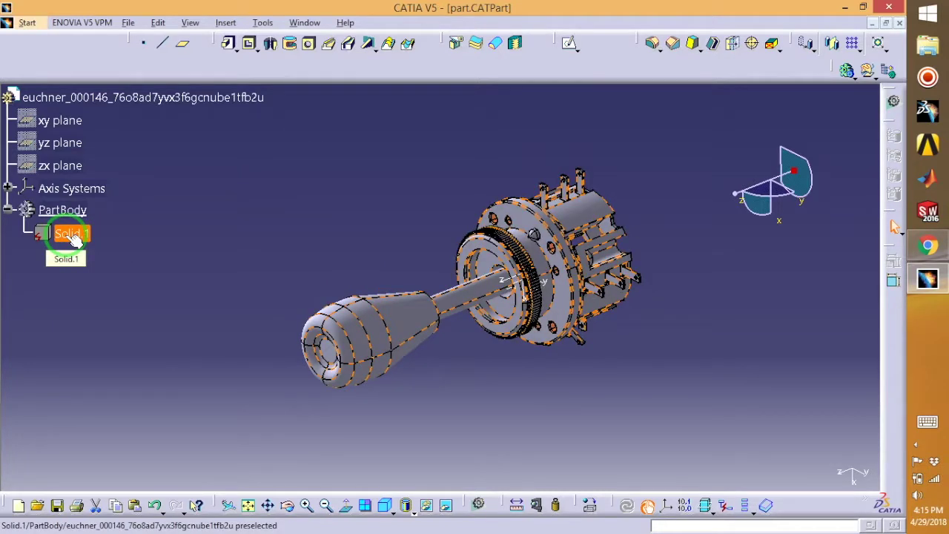
{"action": "right_click", "coordinate": [72, 239]}
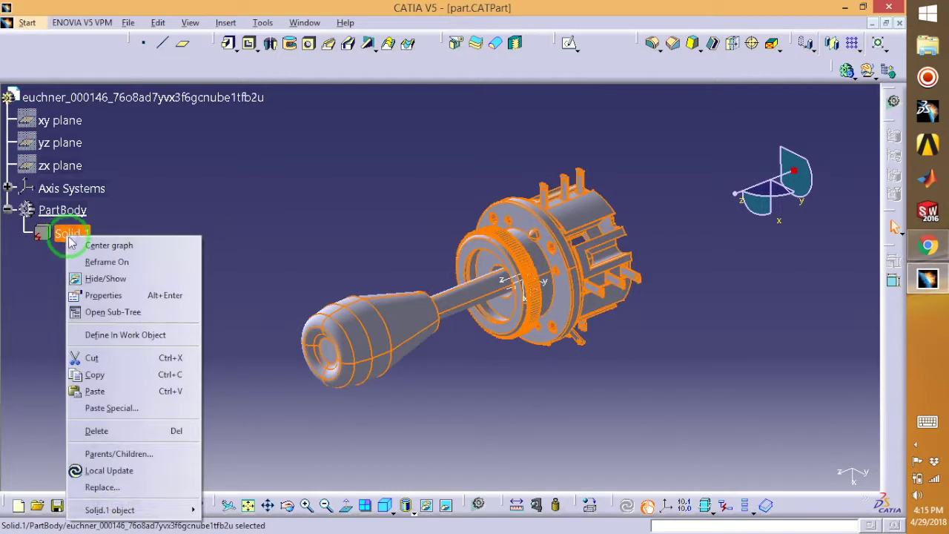
{"action": "left_click", "coordinate": [124, 335]}
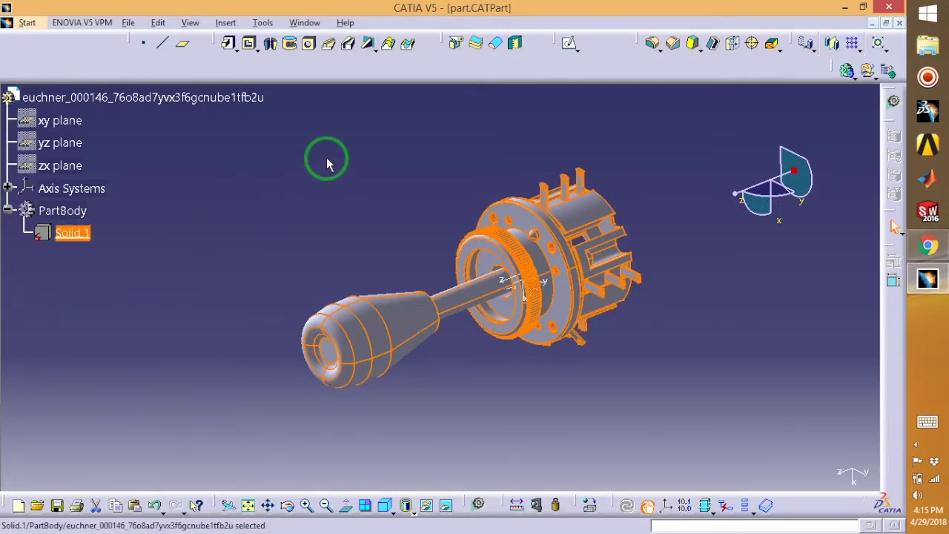
{"action": "left_click", "coordinate": [756, 325]}
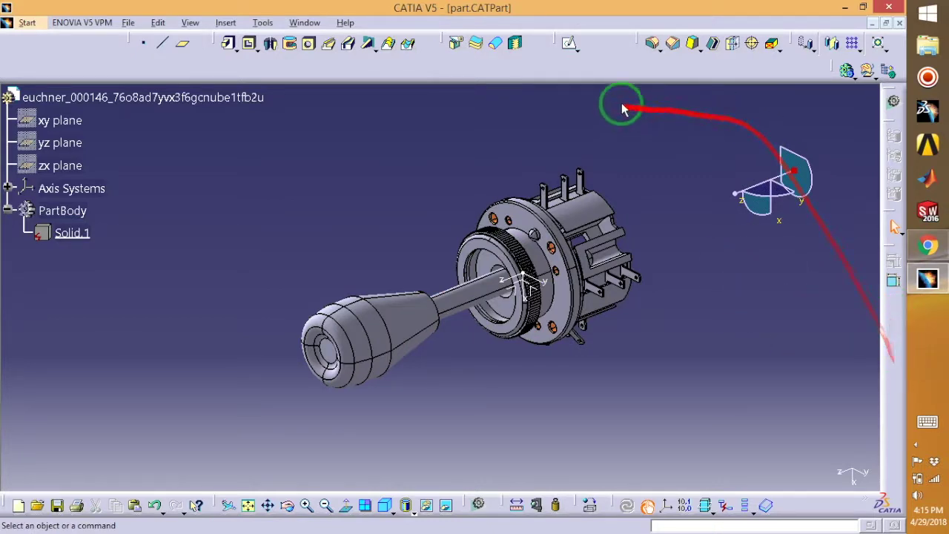
Step: Show the PartDesign Feature Recognition toolbar and launch Manual Feature Recognition
{"action": "right_click", "coordinate": [600, 67]}
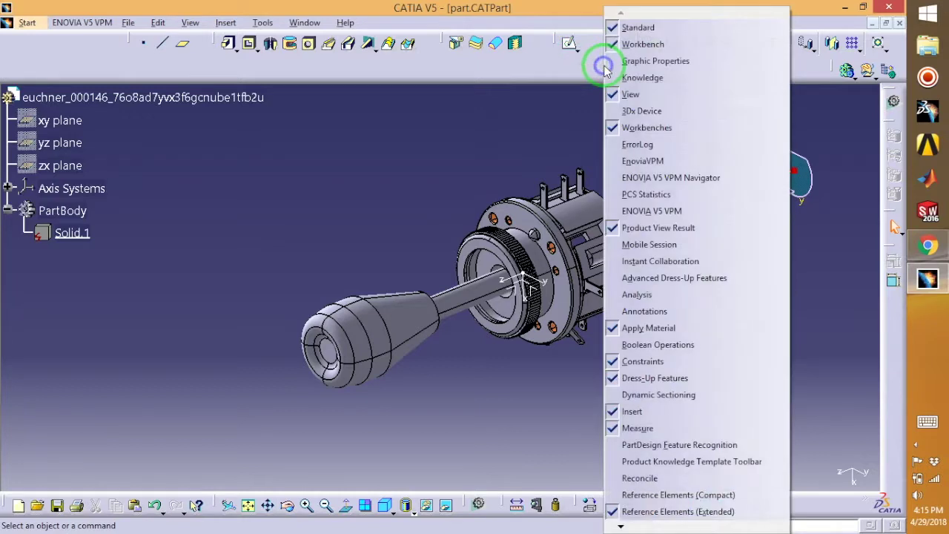
{"action": "left_click", "coordinate": [679, 445]}
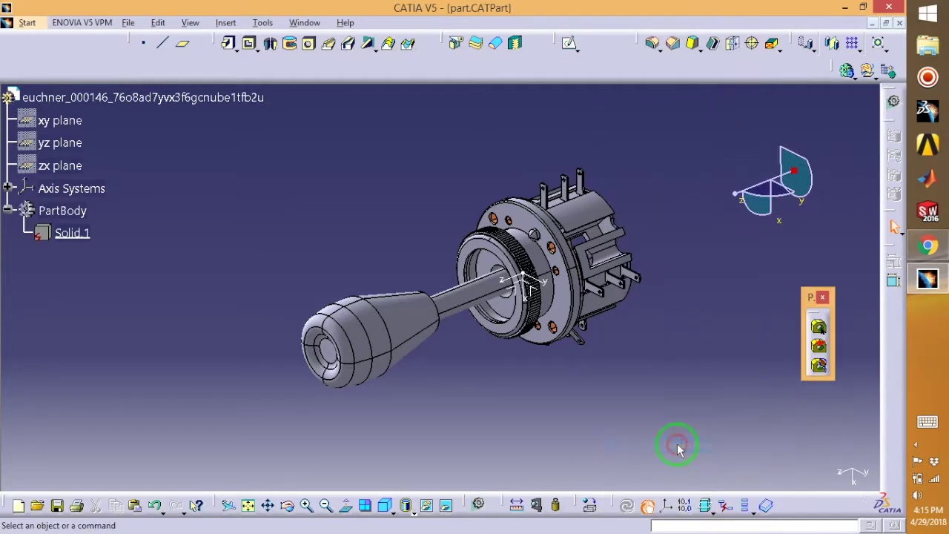
{"action": "left_click", "coordinate": [820, 328]}
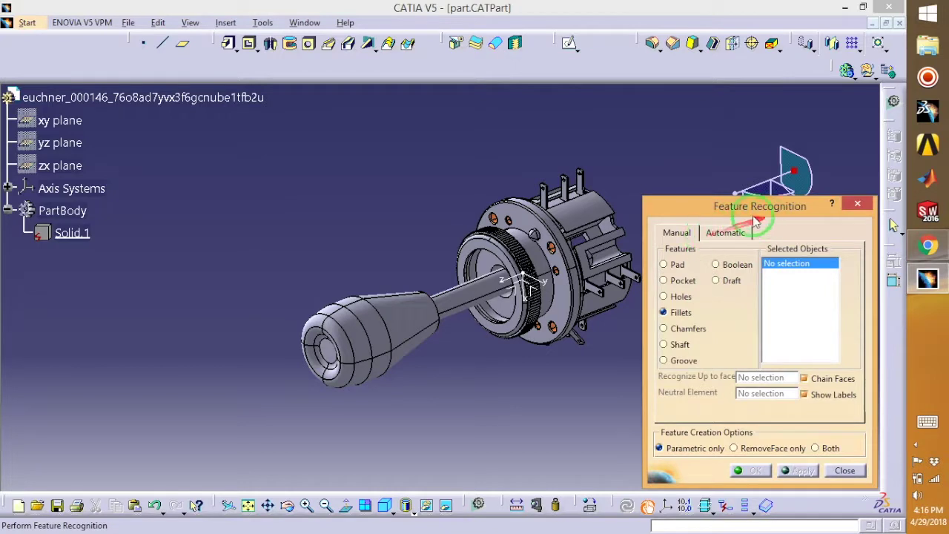
Step: On the Automatic tab, enable Local Feature Recognition and All feature types
{"action": "left_click", "coordinate": [727, 233]}
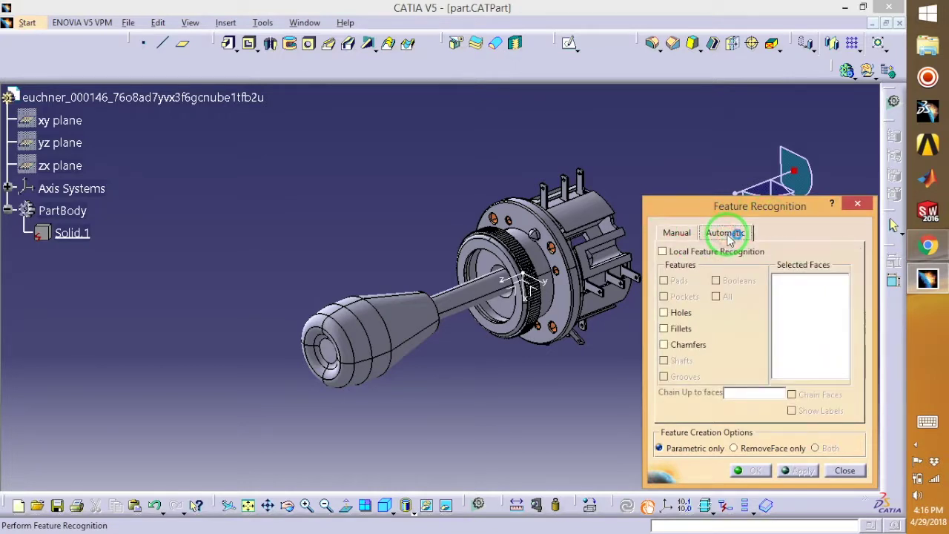
{"action": "left_click", "coordinate": [665, 253]}
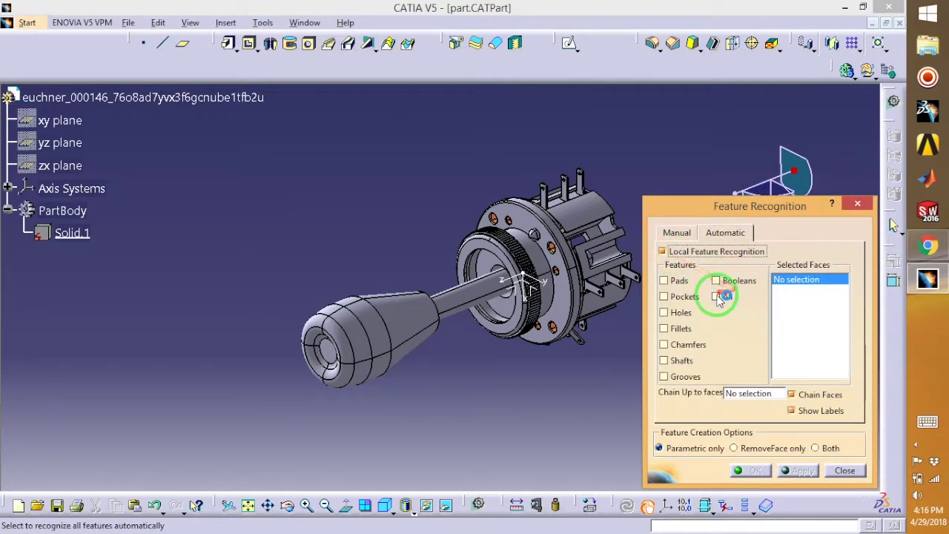
{"action": "left_click", "coordinate": [716, 296]}
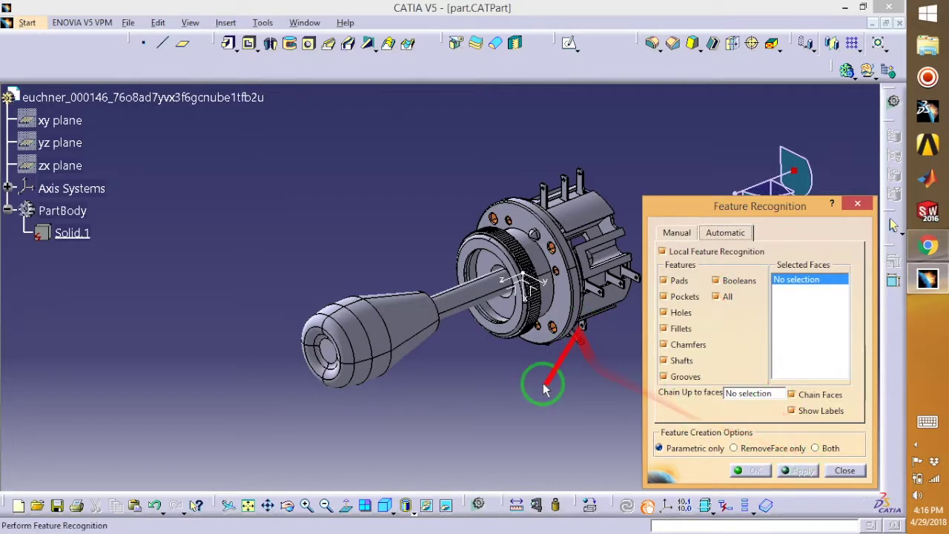
Step: Zoom onto the joystick knob and pick its end faces as the first selected faces
{"action": "middle_click_drag", "start_coordinate": [264, 413], "coordinate": [333, 177]}
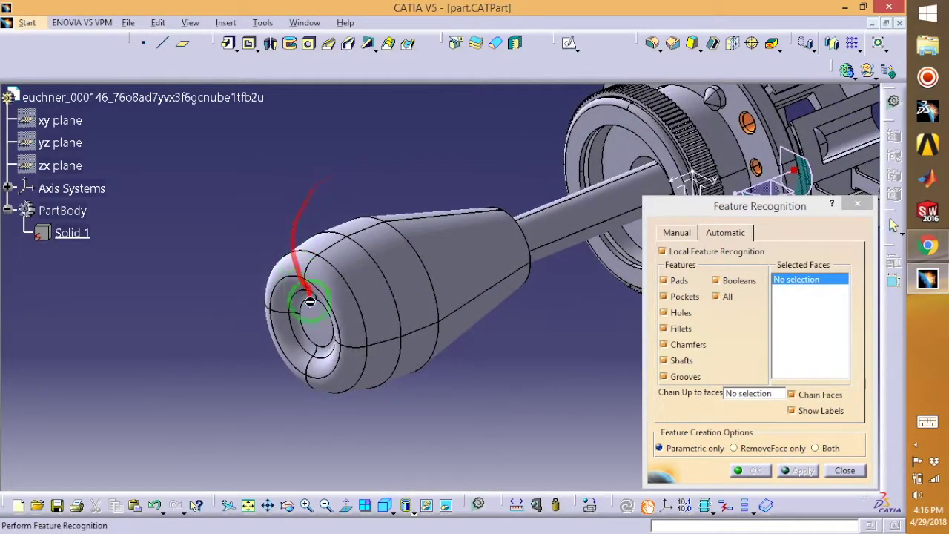
{"action": "left_click", "coordinate": [311, 300]}
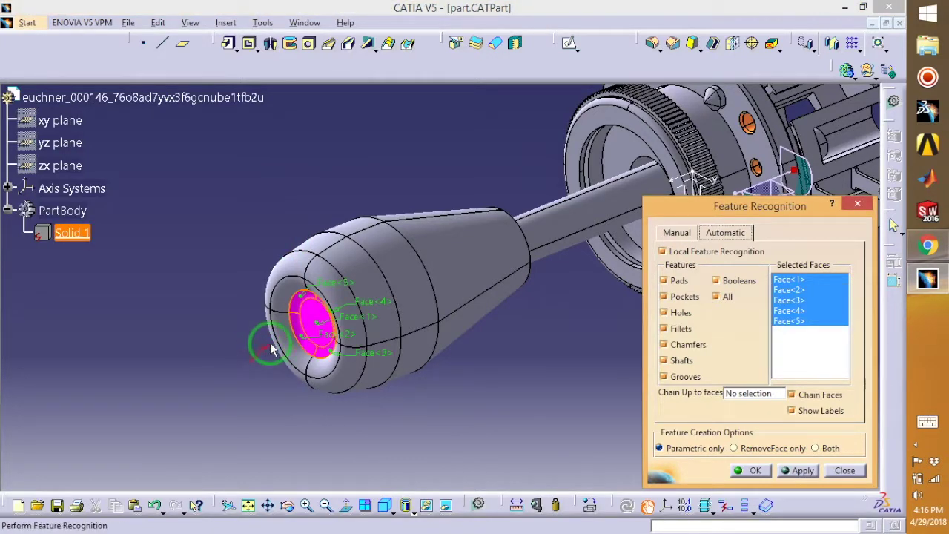
{"action": "left_click", "coordinate": [254, 331]}
{"action": "middle_click_drag", "start_coordinate": [233, 339], "coordinate": [307, 309]}
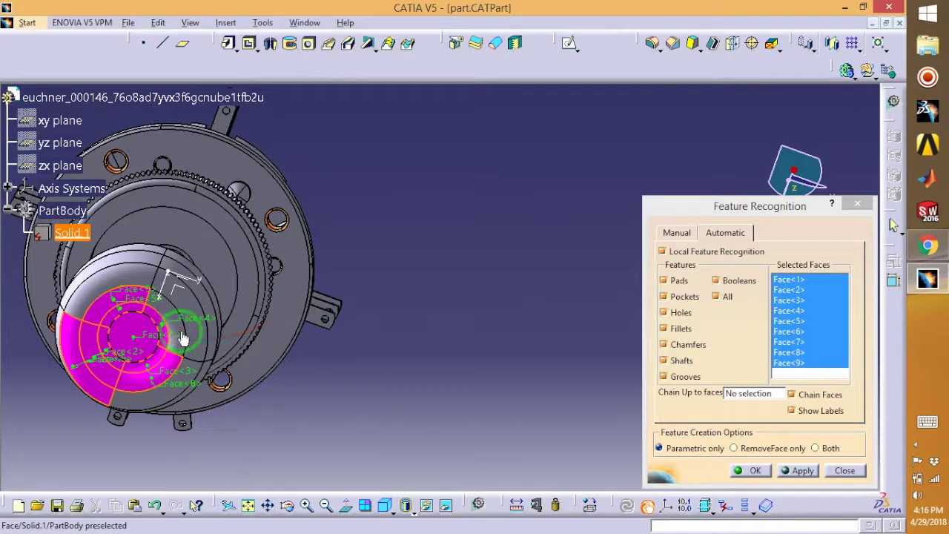
{"action": "middle_click_drag", "start_coordinate": [269, 339], "coordinate": [571, 247]}
Step: Rotate around the knob and add its upper, lower-right and rim faces, up to Face<25>
{"action": "left_click", "coordinate": [361, 248]}
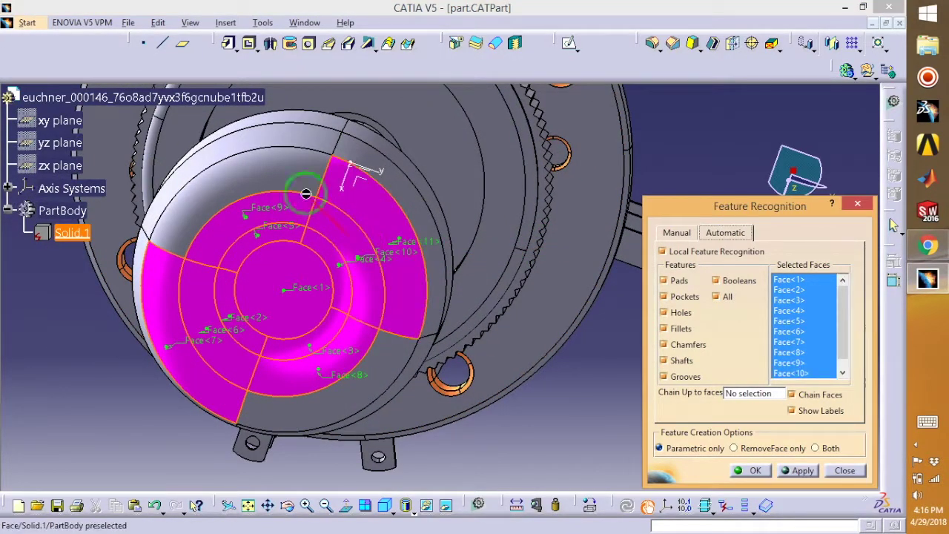
{"action": "left_click", "coordinate": [287, 168]}
{"action": "left_click", "coordinate": [382, 377]}
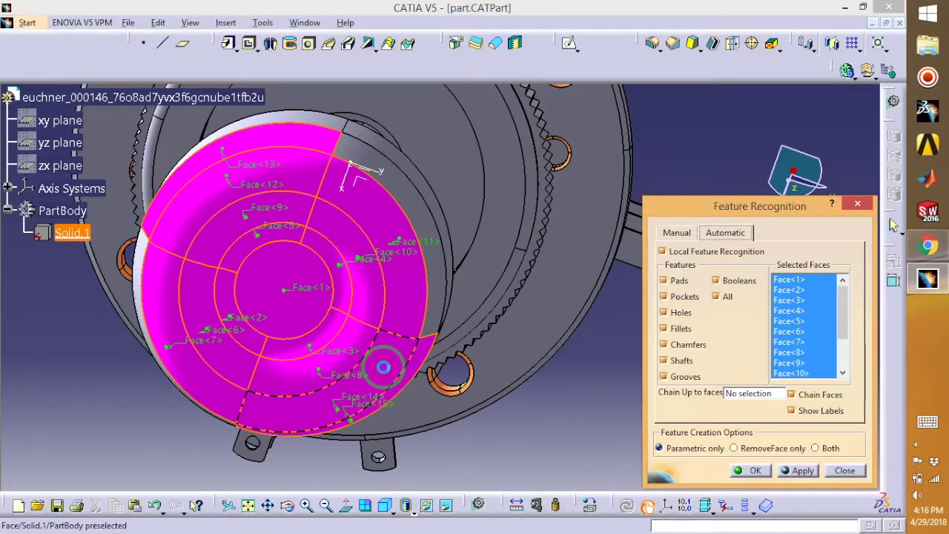
{"action": "middle_click_drag", "start_coordinate": [419, 271], "coordinate": [721, 356]}
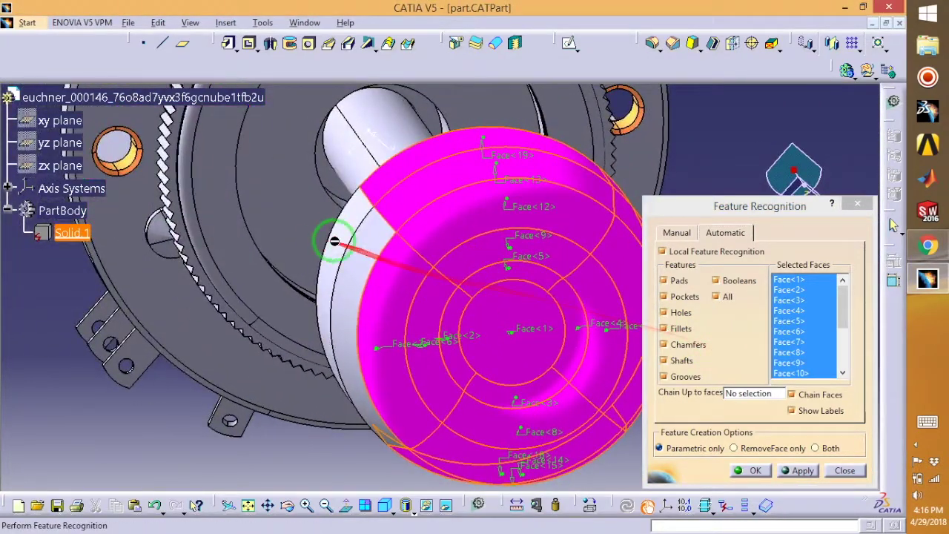
{"action": "left_click", "coordinate": [359, 249]}
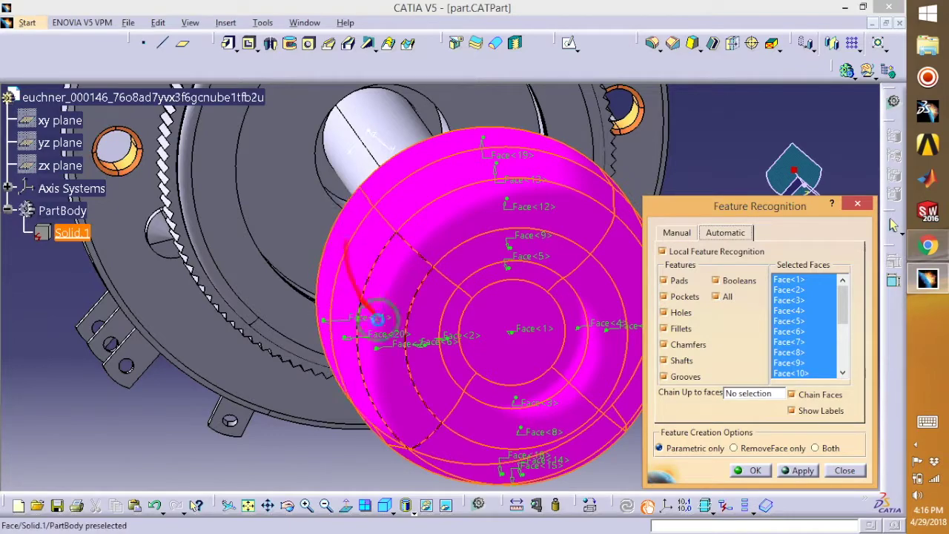
{"action": "middle_click_drag", "start_coordinate": [667, 202], "coordinate": [483, 282]}
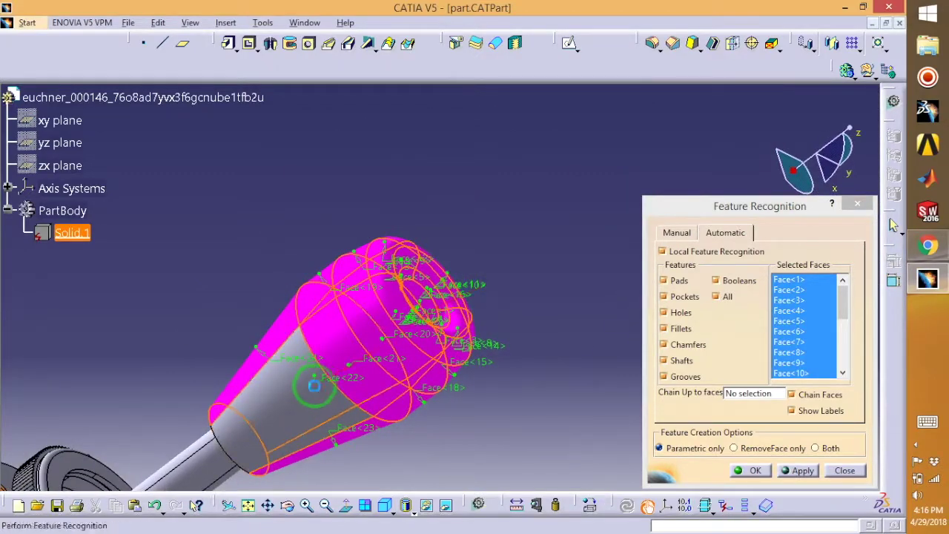
{"action": "middle_click_drag", "start_coordinate": [197, 275], "coordinate": [471, 197]}
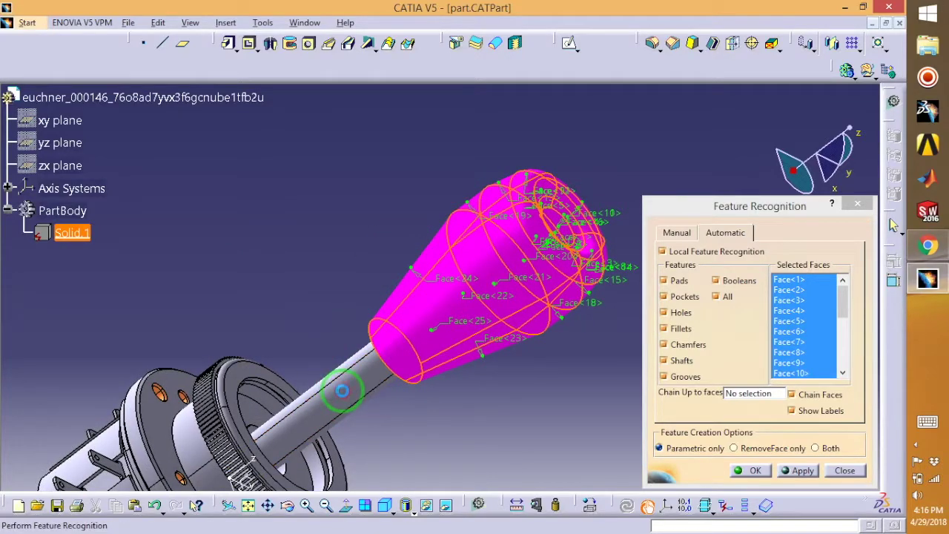
Step: Add the knob's tapered and lever shaft faces, reaching about Face<30>, then orbit to inspect
{"action": "middle_click_drag", "start_coordinate": [316, 289], "coordinate": [601, 387]}
{"action": "middle_click_drag", "start_coordinate": [391, 385], "coordinate": [445, 245]}
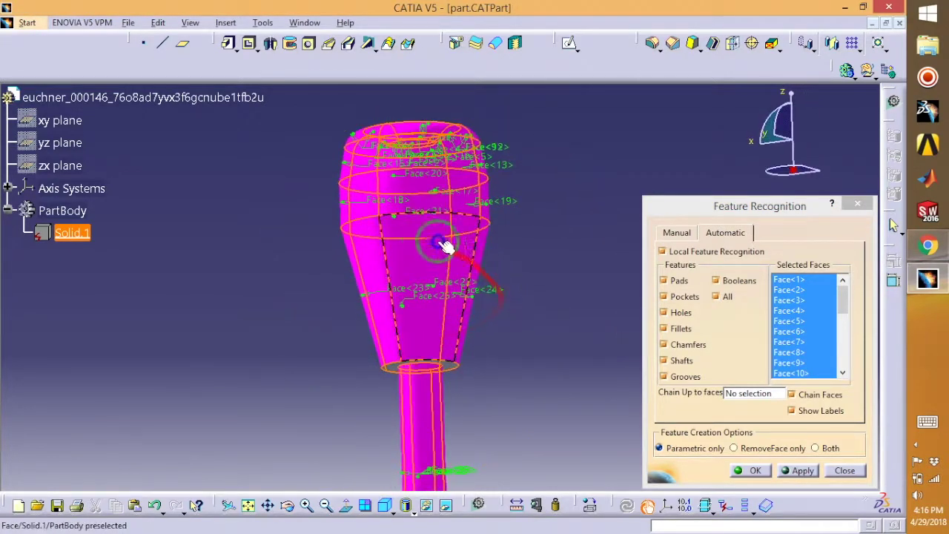
{"action": "middle_click_drag", "start_coordinate": [483, 331], "coordinate": [443, 329]}
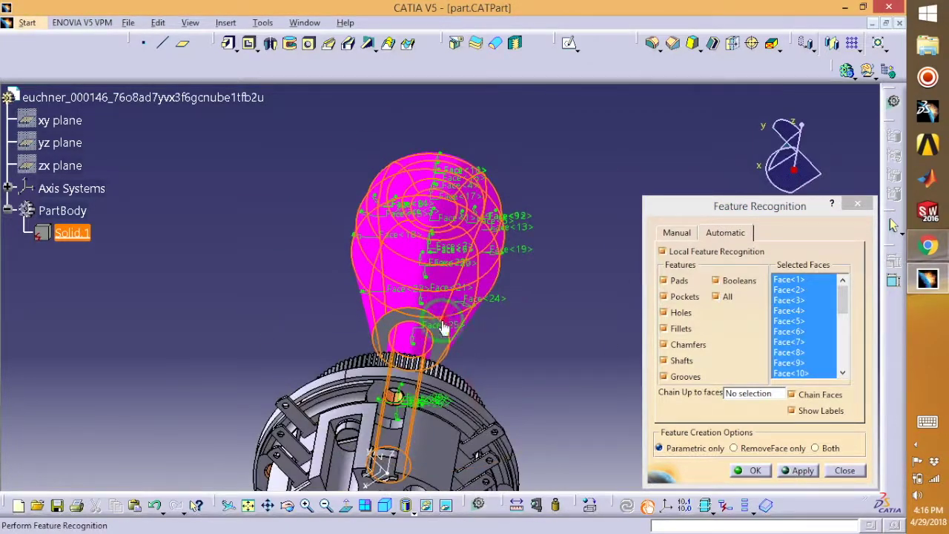
{"action": "middle_click_drag", "start_coordinate": [540, 313], "coordinate": [500, 265]}
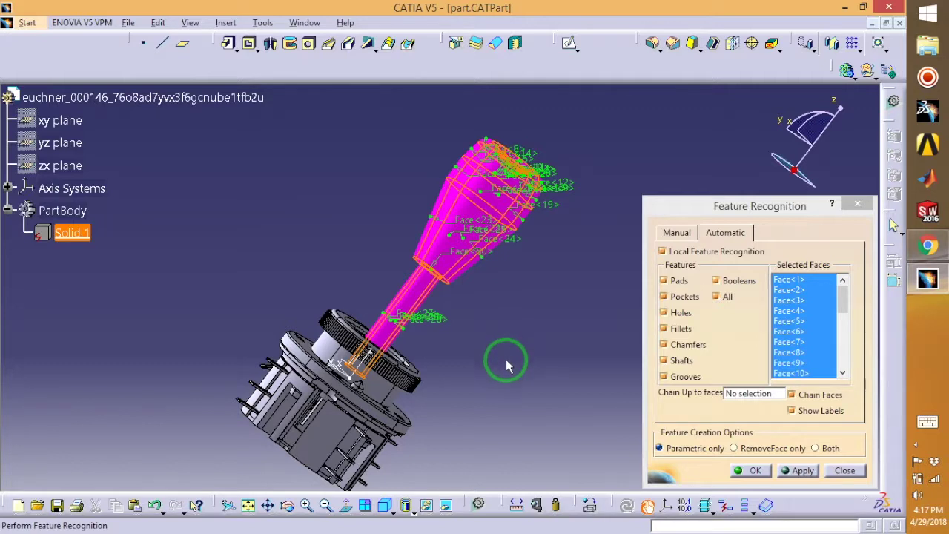
{"action": "mouse_move", "coordinate": [475, 404]}
{"action": "left_mouse_down"}
{"action": "mouse_move", "coordinate": [367, 432]}
{"action": "mouse_move", "coordinate": [268, 415]}
{"action": "mouse_move", "coordinate": [326, 364]}
{"action": "mouse_move", "coordinate": [354, 402]}
{"action": "mouse_move", "coordinate": [302, 396]}
{"action": "mouse_move", "coordinate": [255, 336]}
{"action": "mouse_move", "coordinate": [270, 320]}
{"action": "mouse_move", "coordinate": [433, 353]}
{"action": "mouse_move", "coordinate": [350, 400]}
{"action": "mouse_move", "coordinate": [212, 349]}
{"action": "mouse_move", "coordinate": [323, 313]}
{"action": "mouse_move", "coordinate": [415, 468]}
{"action": "mouse_move", "coordinate": [248, 310]}
{"action": "mouse_move", "coordinate": [431, 483]}
{"action": "mouse_move", "coordinate": [190, 458]}
{"action": "mouse_move", "coordinate": [342, 344]}
{"action": "mouse_move", "coordinate": [552, 441]}
{"action": "mouse_move", "coordinate": [505, 327]}
{"action": "mouse_move", "coordinate": [525, 312]}
{"action": "left_mouse_up"}
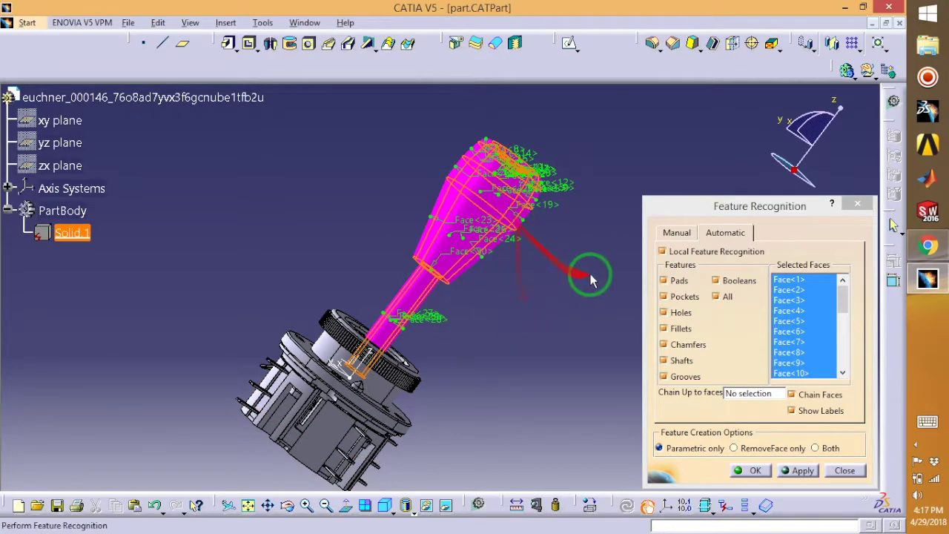
{"action": "middle_click_drag", "start_coordinate": [589, 273], "coordinate": [508, 338]}
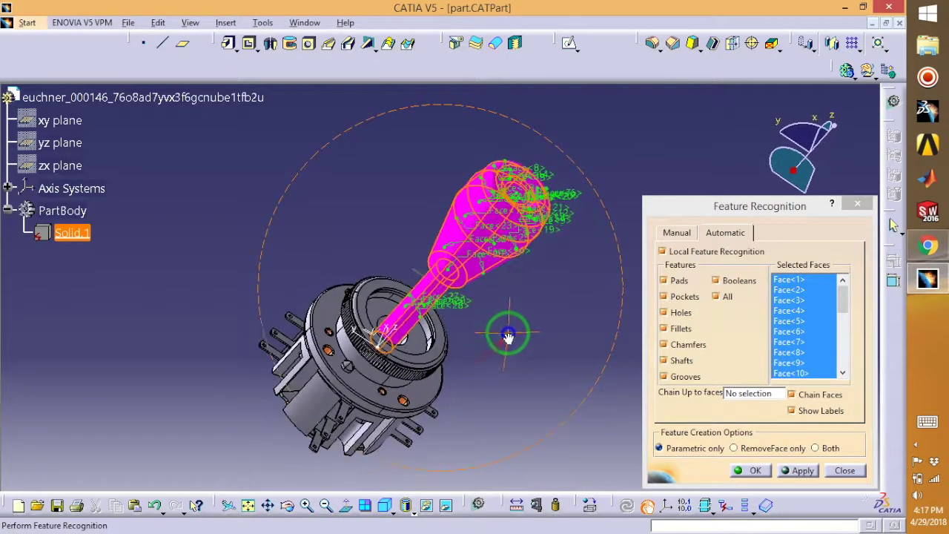
Step: Apply automatic recognition and choose to wait while CATIA is not responding until it recovers
{"action": "left_click", "coordinate": [801, 471]}
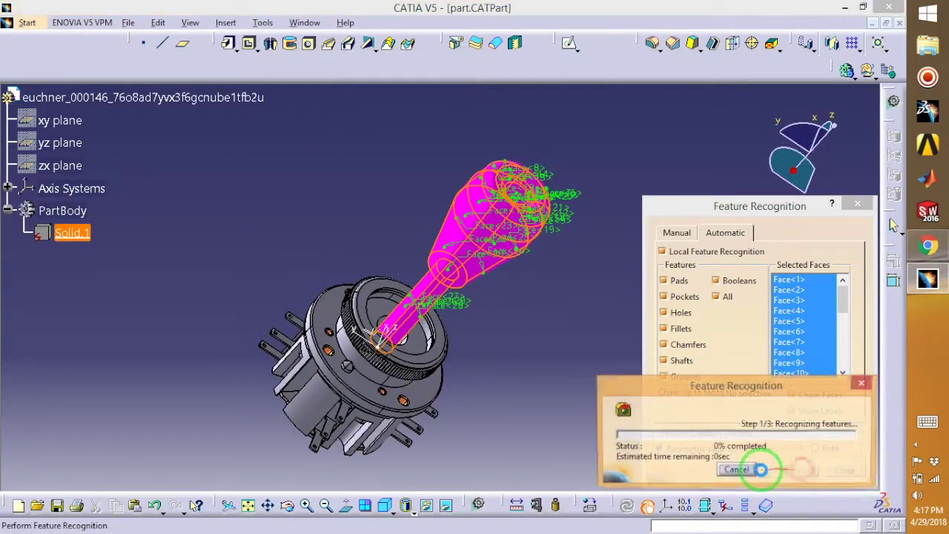
{"action": "mouse_move", "coordinate": [738, 469]}
{"action": "left_mouse_down"}
{"action": "mouse_move", "coordinate": [628, 413]}
{"action": "mouse_move", "coordinate": [742, 389]}
{"action": "mouse_move", "coordinate": [768, 409]}
{"action": "mouse_move", "coordinate": [653, 433]}
{"action": "mouse_move", "coordinate": [755, 392]}
{"action": "mouse_move", "coordinate": [789, 446]}
{"action": "mouse_move", "coordinate": [709, 461]}
{"action": "mouse_move", "coordinate": [675, 443]}
{"action": "left_mouse_up"}
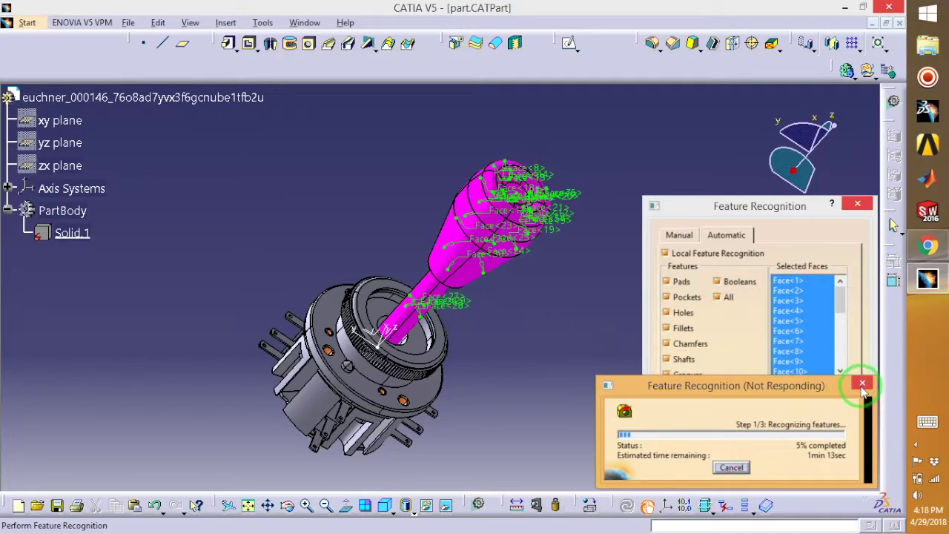
{"action": "left_click", "coordinate": [862, 383]}
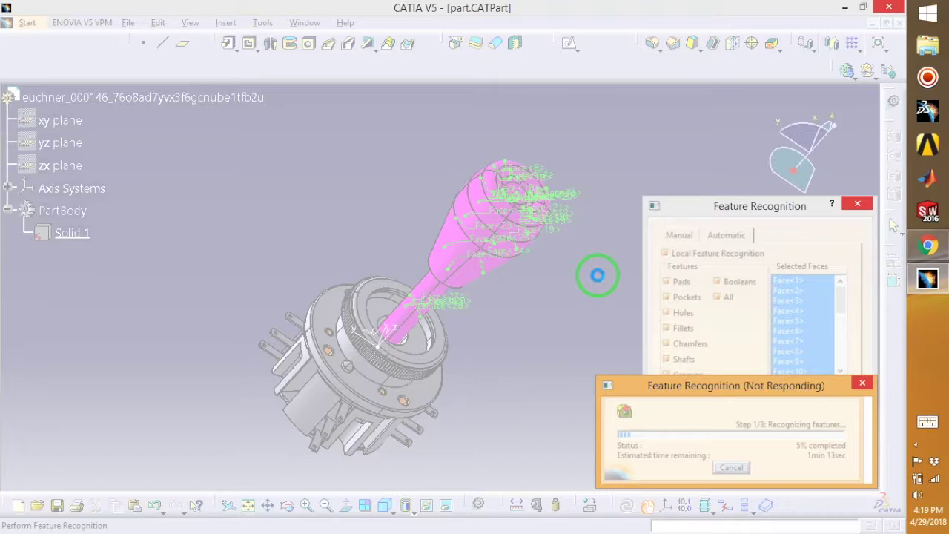
{"action": "left_click", "coordinate": [663, 467]}
{"action": "left_click", "coordinate": [732, 505]}
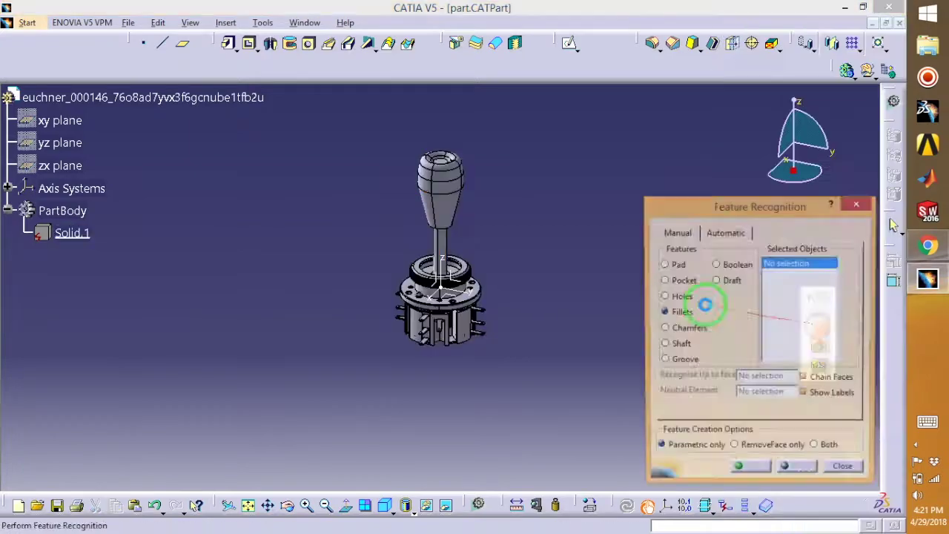
Step: Select Solid.1 and apply recognition, creating Groove.1, Sketch.1 and EdgeFillet.1, then close the dialog
{"action": "left_click", "coordinate": [558, 158]}
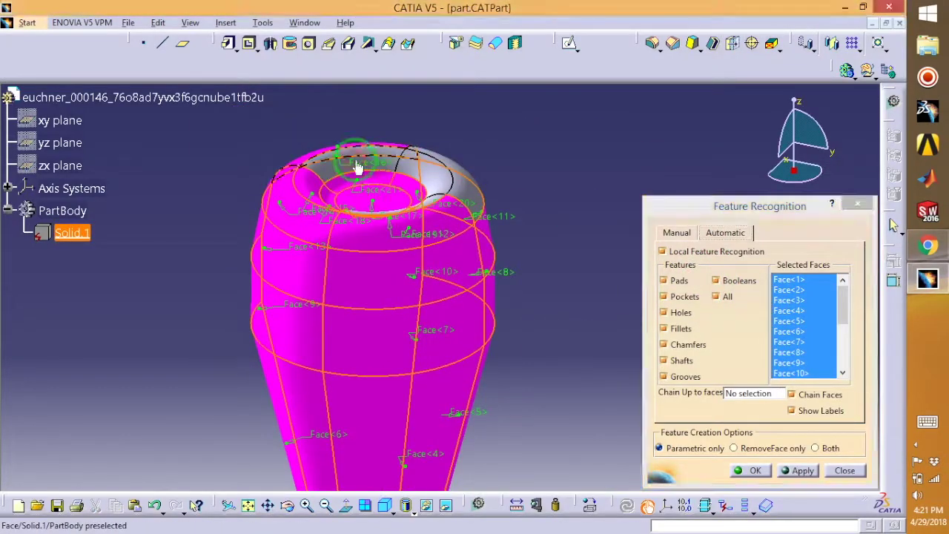
{"action": "middle_click_drag", "start_coordinate": [482, 171], "coordinate": [564, 348]}
{"action": "left_click", "coordinate": [793, 470]}
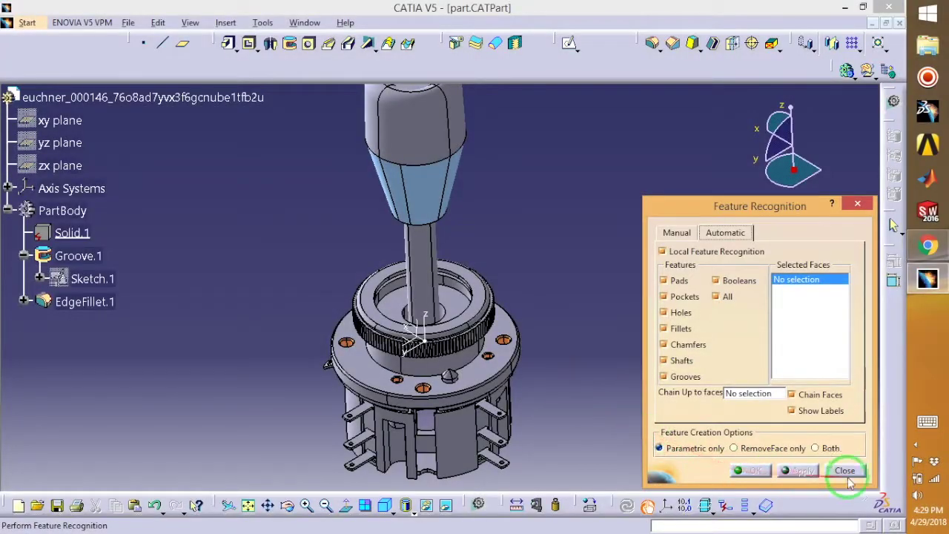
{"action": "left_click", "coordinate": [846, 472]}
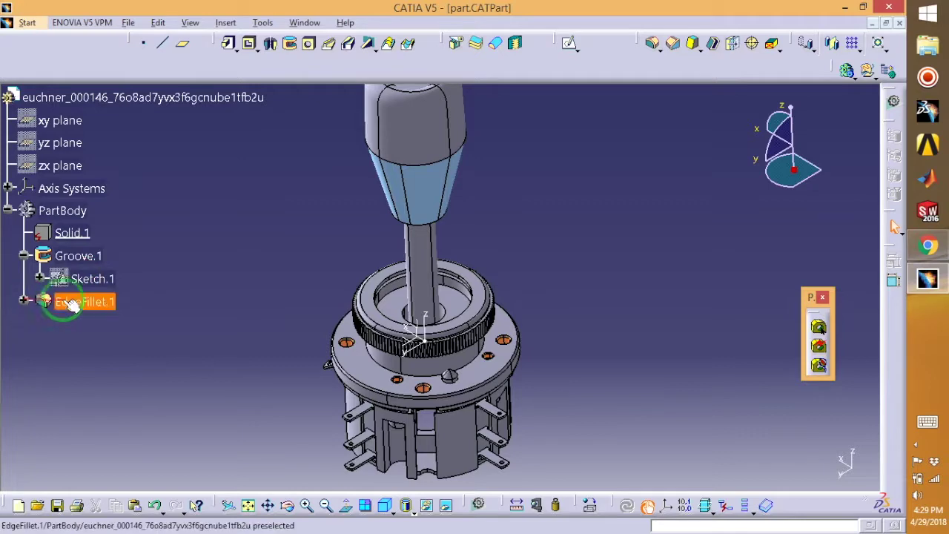
Step: Open EdgeFillet.1 to confirm its 2mm radius on 4 edges, closing without changes
{"action": "double_click", "coordinate": [102, 299]}
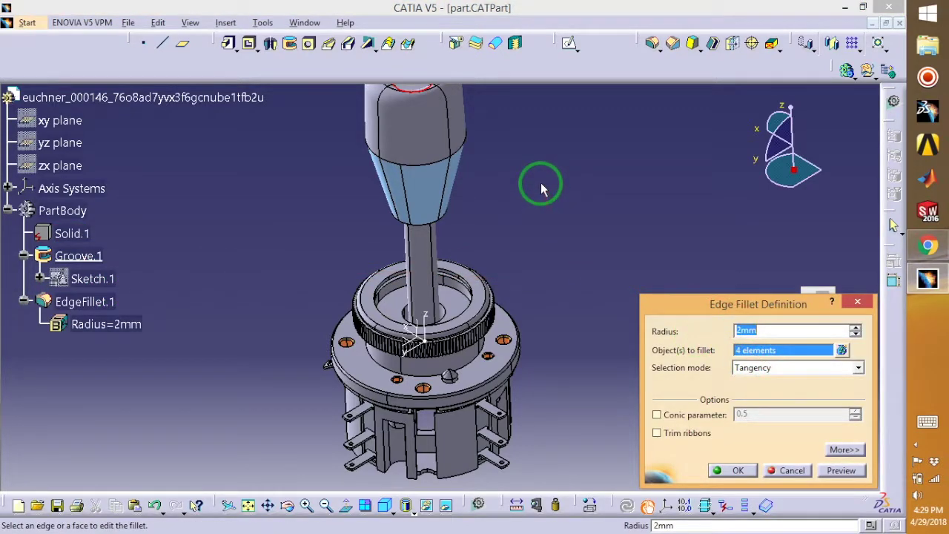
{"action": "middle_click_drag", "start_coordinate": [542, 185], "coordinate": [496, 267]}
{"action": "middle_click_drag", "start_coordinate": [539, 193], "coordinate": [544, 252]}
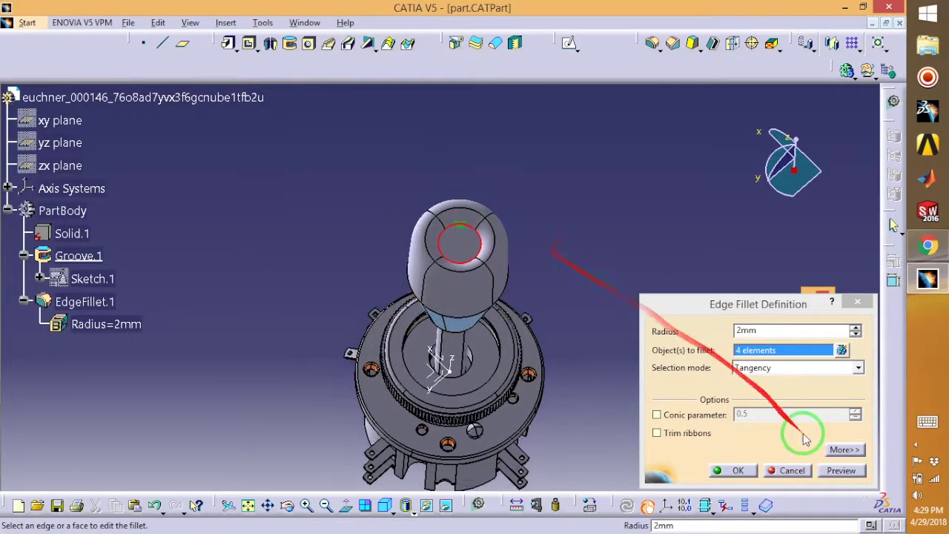
{"action": "left_click", "coordinate": [792, 470]}
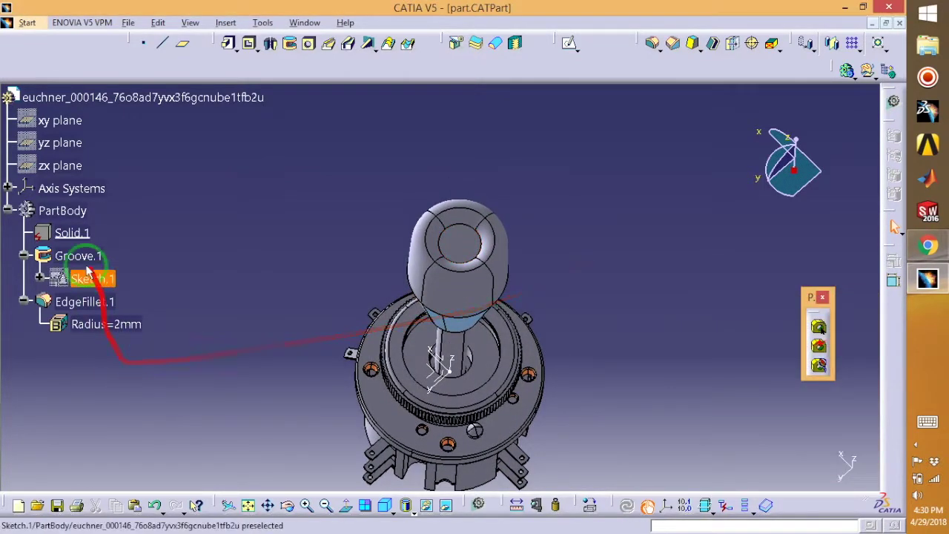
Step: Review Sketch.1's groove profile, exit the sketch, and dismiss the Groove.1 warning
{"action": "double_click", "coordinate": [99, 284]}
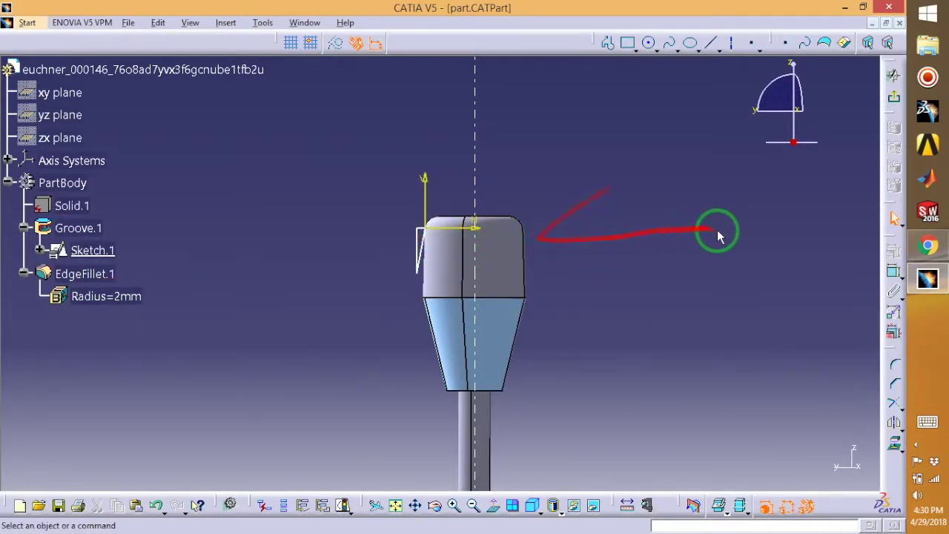
{"action": "left_click", "coordinate": [893, 97]}
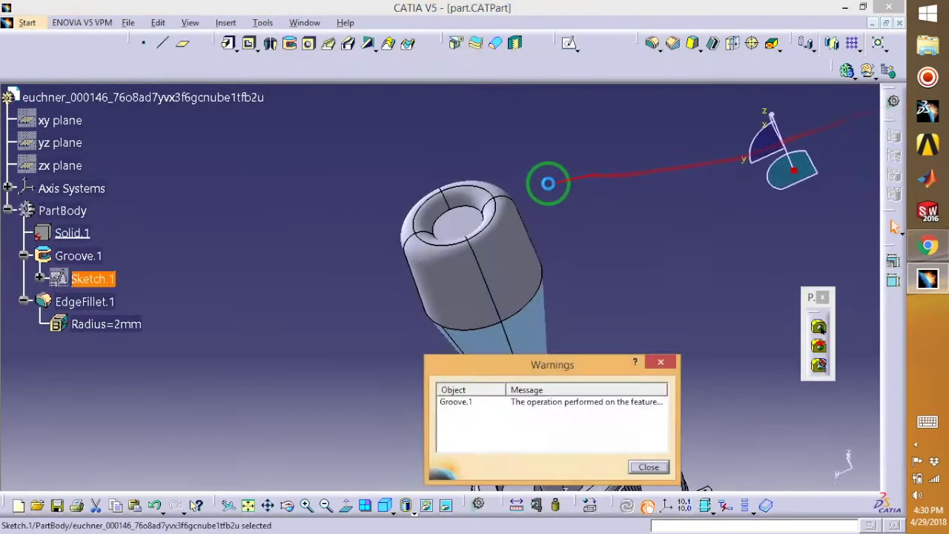
{"action": "left_click", "coordinate": [644, 467]}
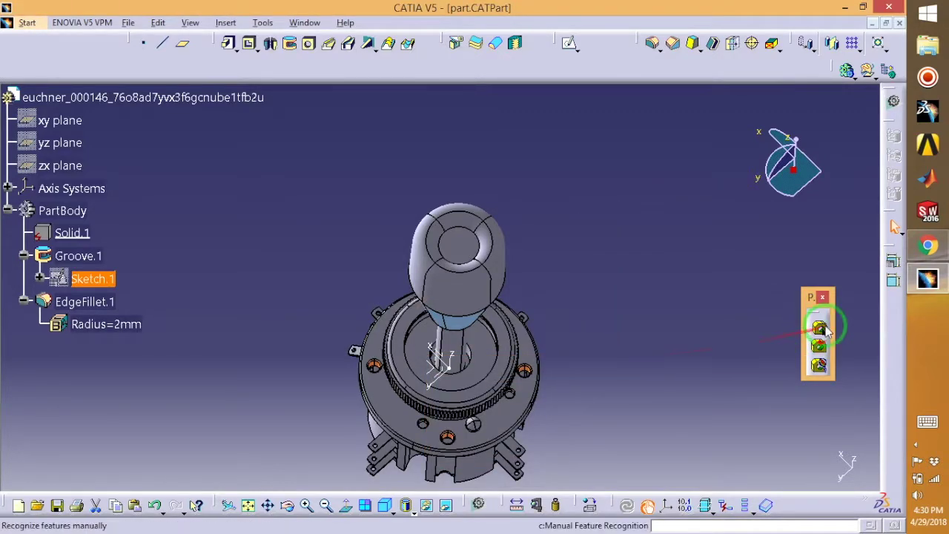
{"action": "middle_click_drag", "start_coordinate": [615, 371], "coordinate": [515, 238]}
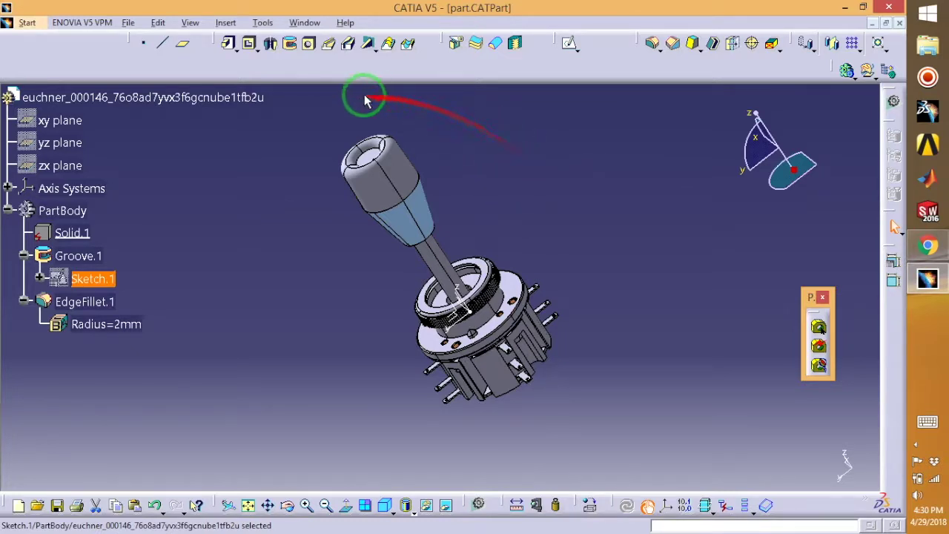
{"action": "mouse_move", "coordinate": [353, 95]}
{"action": "left_mouse_down"}
{"action": "mouse_move", "coordinate": [324, 187]}
{"action": "mouse_move", "coordinate": [522, 271]}
{"action": "mouse_move", "coordinate": [528, 295]}
{"action": "left_mouse_up"}
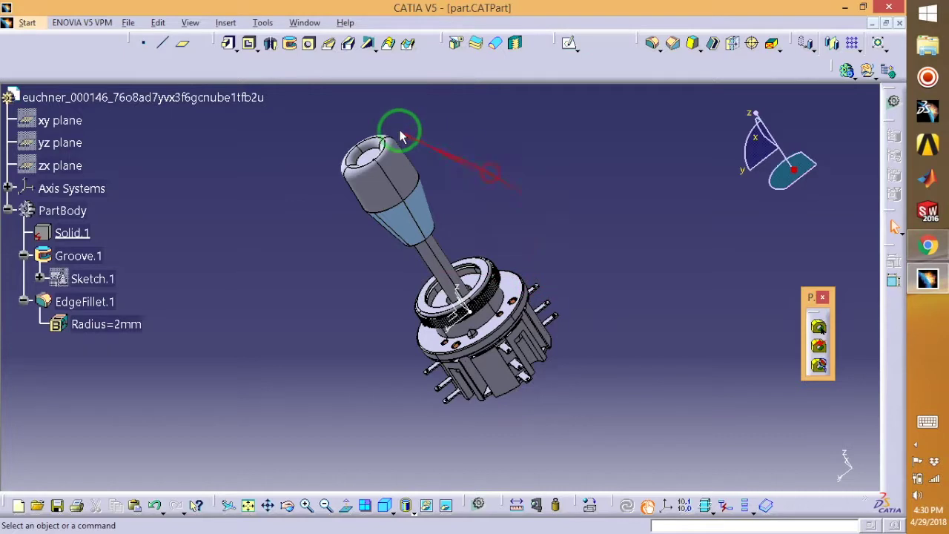
{"action": "left_click_drag", "start_coordinate": [472, 113], "coordinate": [301, 463]}
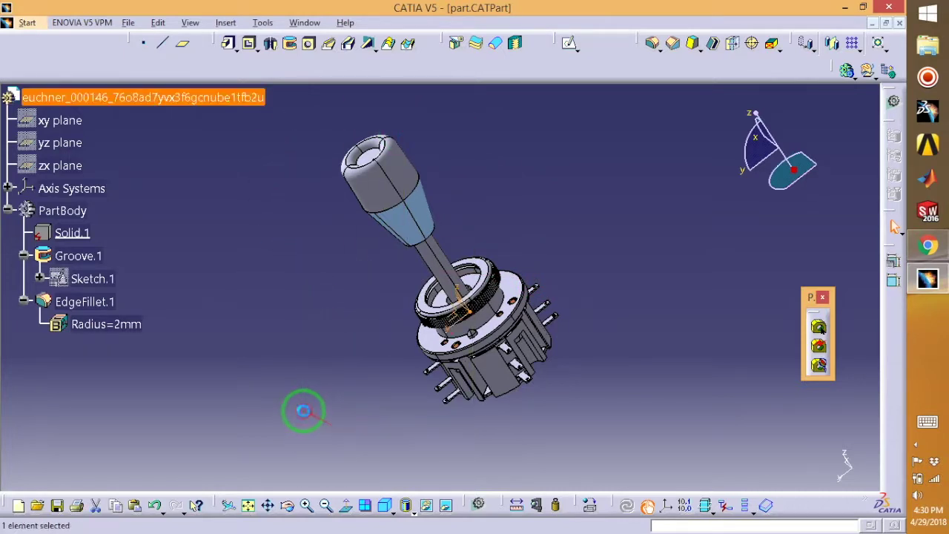
{"action": "left_click", "coordinate": [588, 222]}
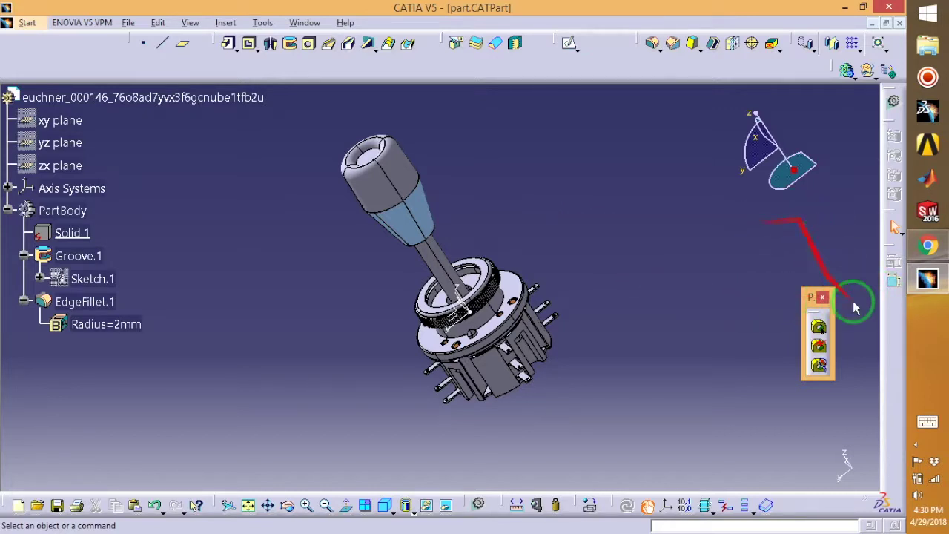
{"action": "left_click", "coordinate": [916, 445]}
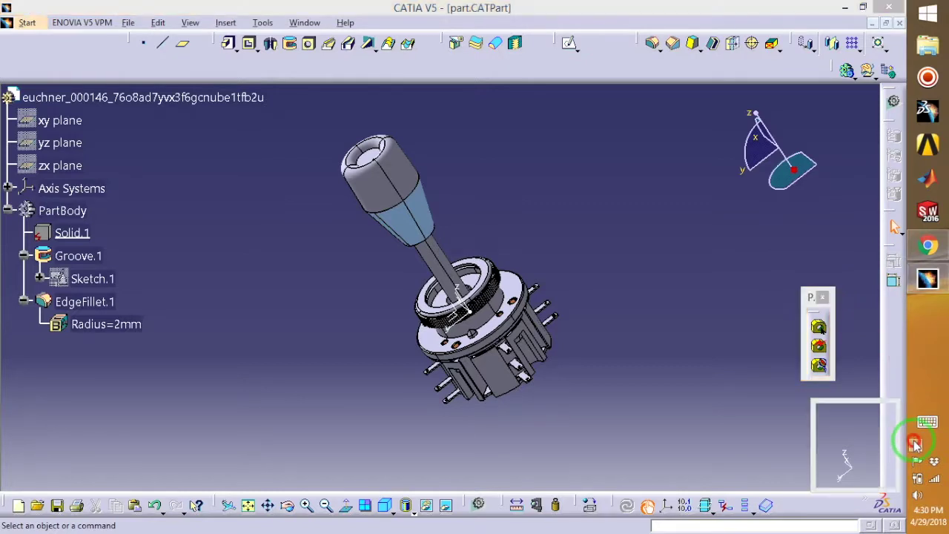
{"action": "left_click", "coordinate": [710, 404]}
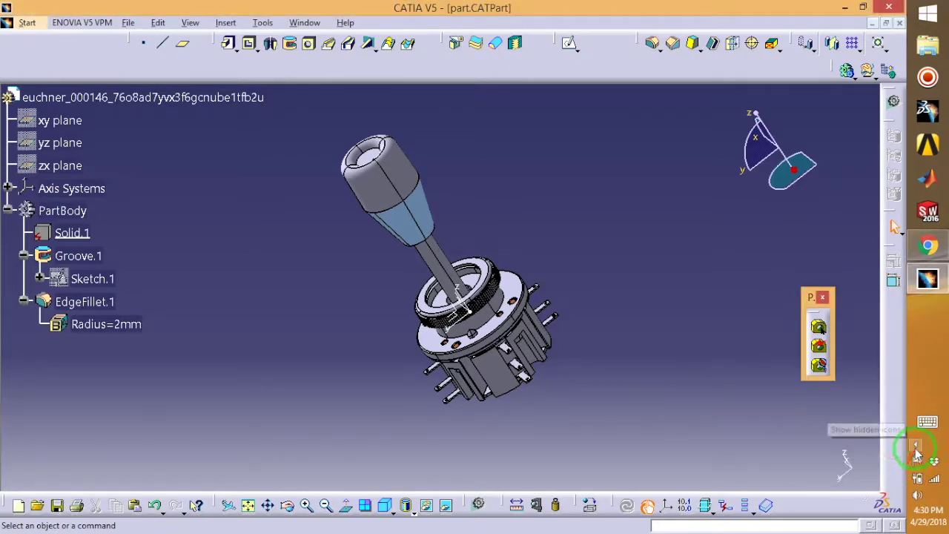
{"action": "left_click", "coordinate": [917, 444]}
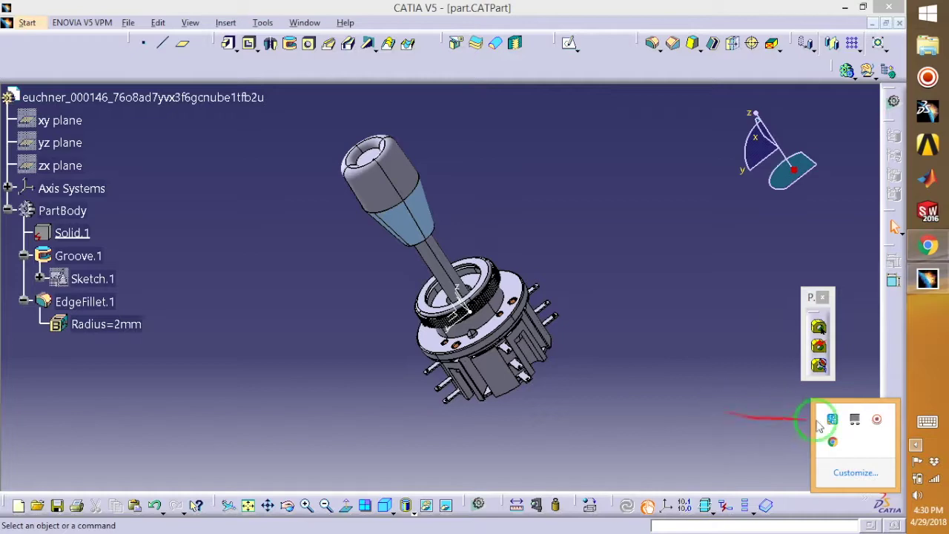
{"action": "left_click", "coordinate": [877, 419]}
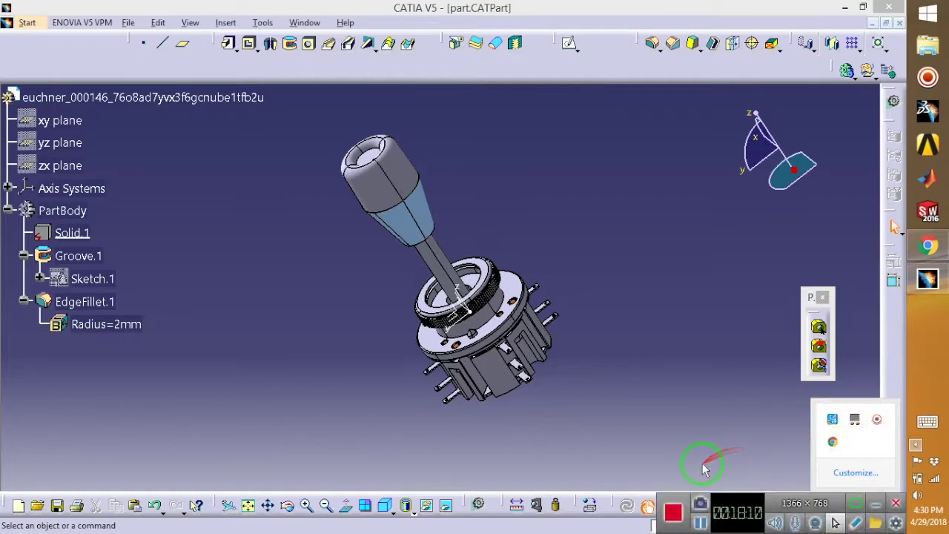